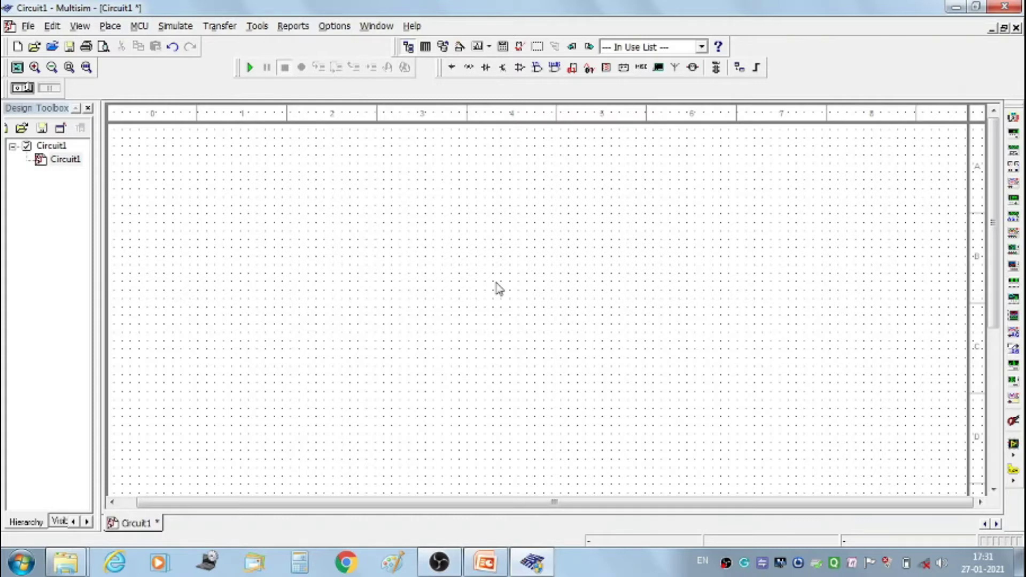
# Place two 12 V DC power sources, V1 on the left and V2 on the right
pyautogui.click(452, 67)
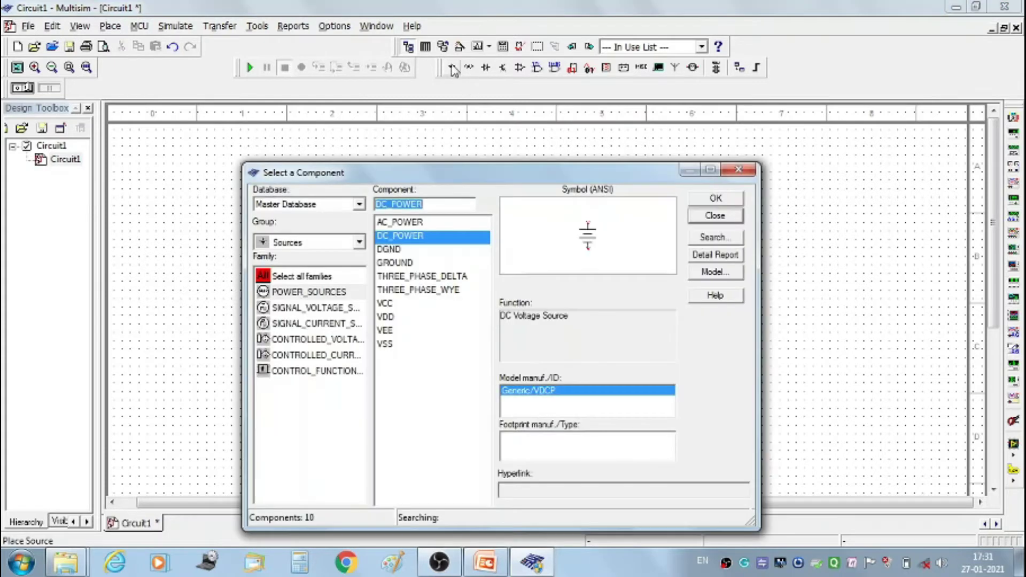
pyautogui.click(715, 199)
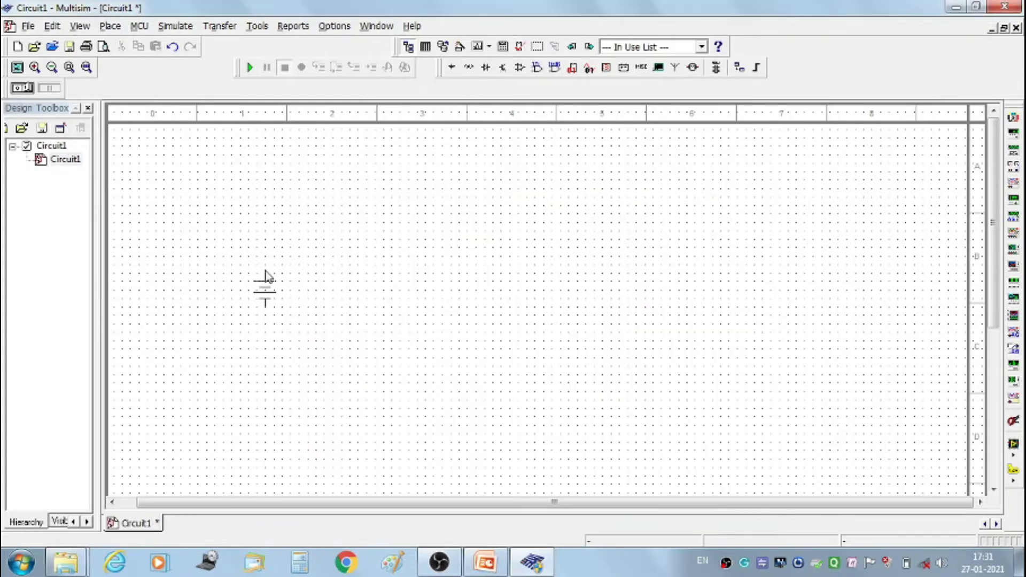
pyautogui.click(275, 302)
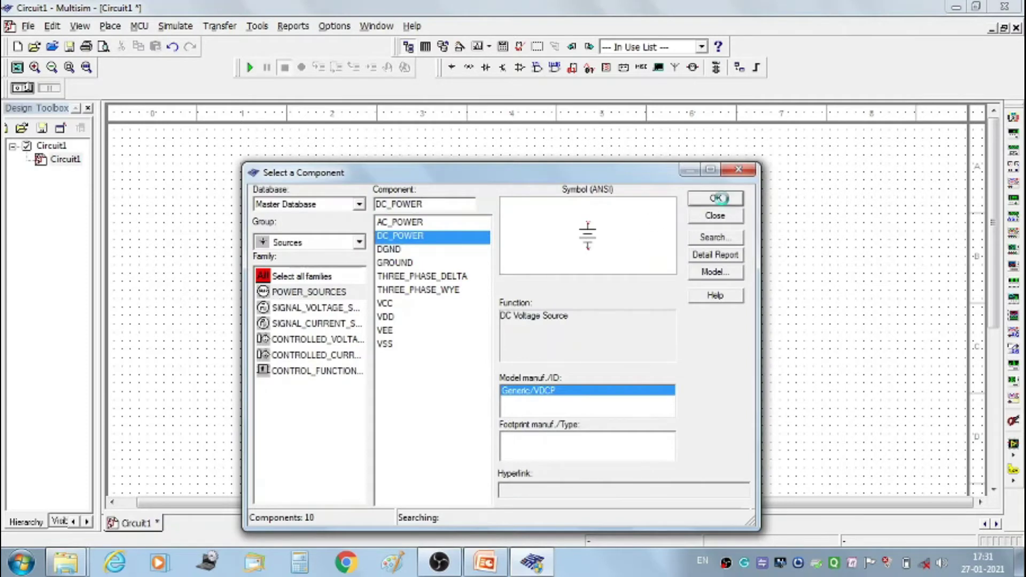
pyautogui.click(716, 198)
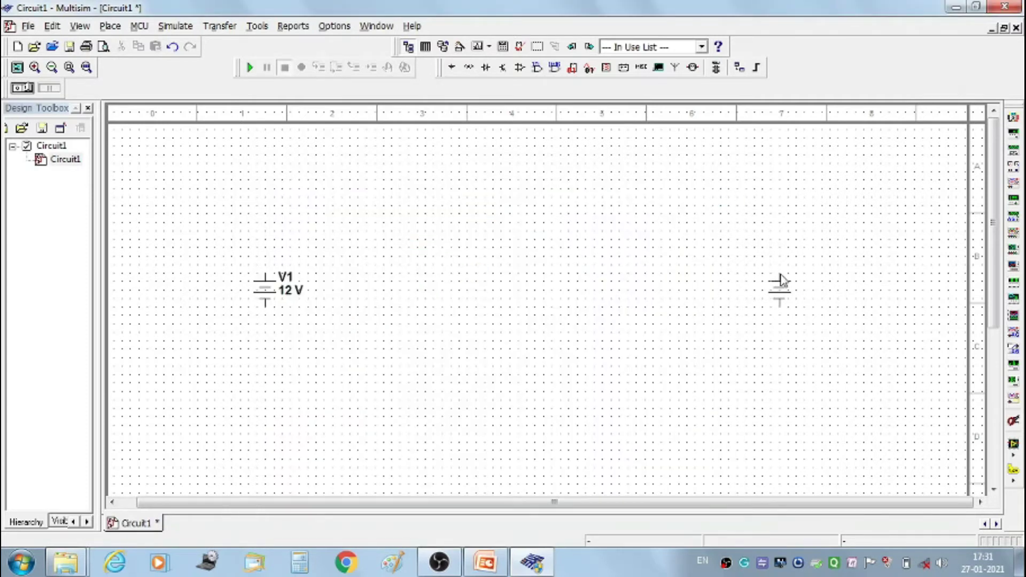
pyautogui.click(755, 281)
# Add a ground symbol below the centre, between the two sources
pyautogui.click(403, 263)
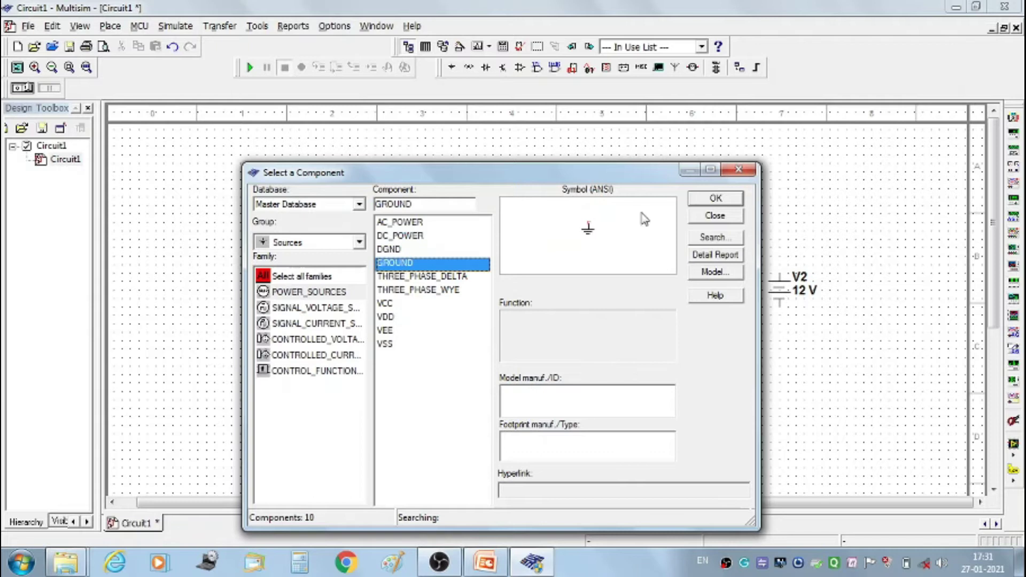
pyautogui.click(703, 205)
pyautogui.click(486, 387)
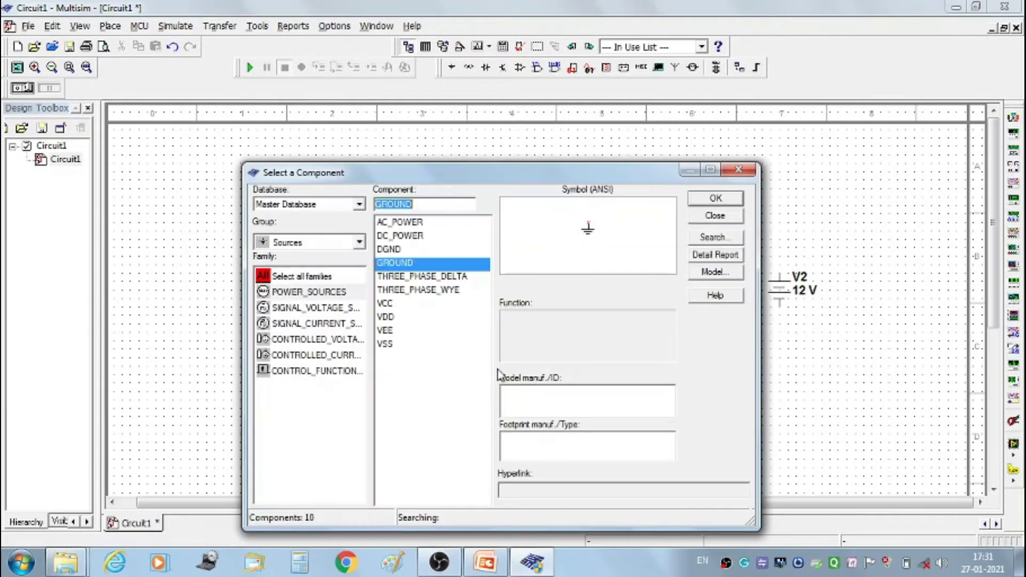
pyautogui.click(714, 217)
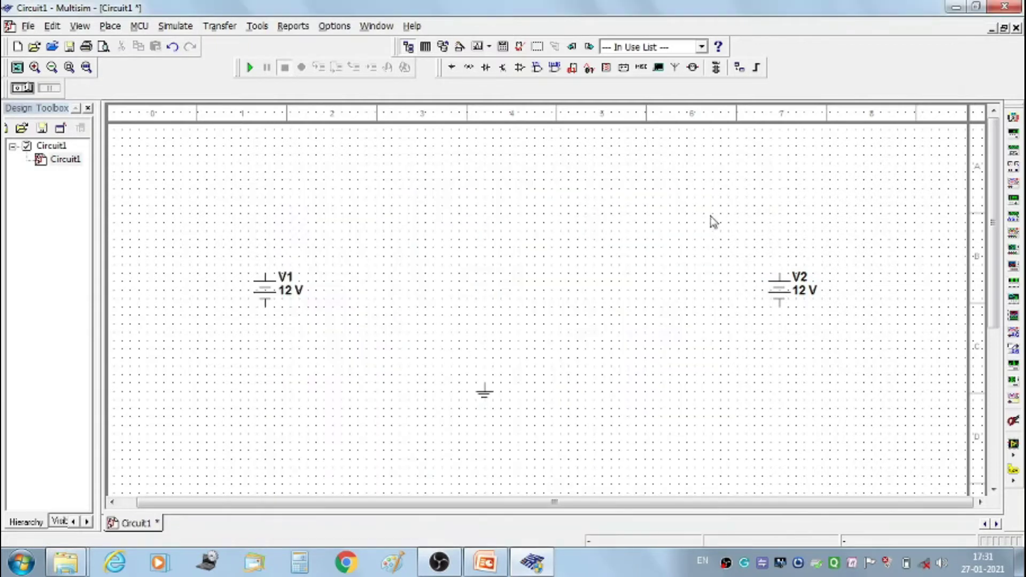
# Place SPDT switch J1 up-right of V1 and SPDT switch J2 up-left of V2
pyautogui.click(470, 68)
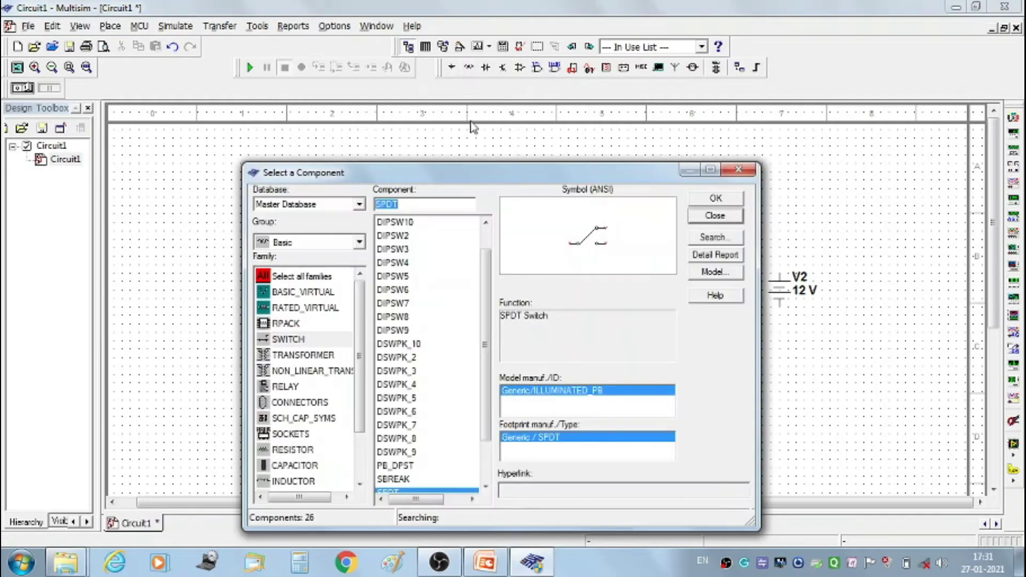
pyautogui.click(705, 203)
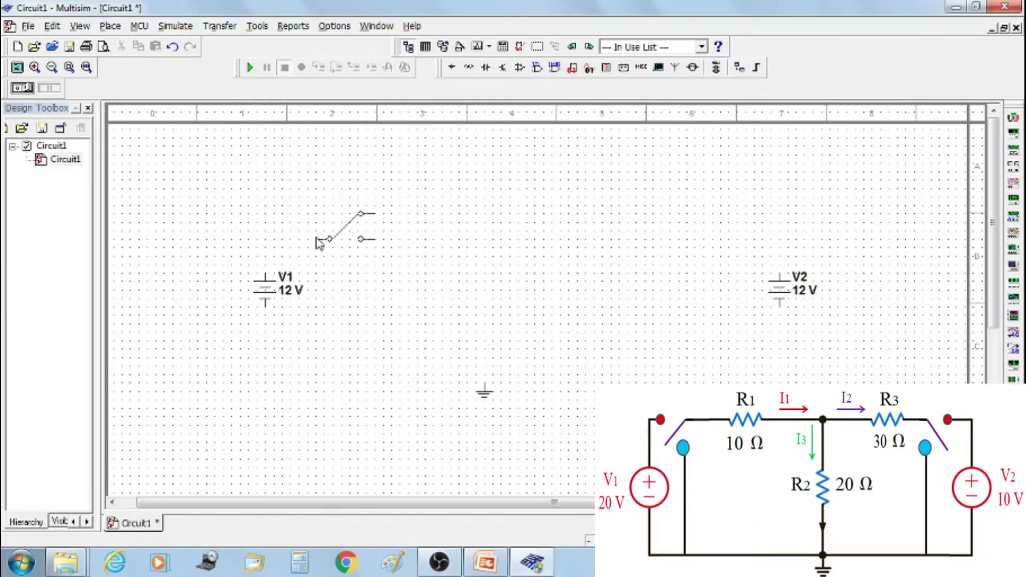
pyautogui.click(320, 243)
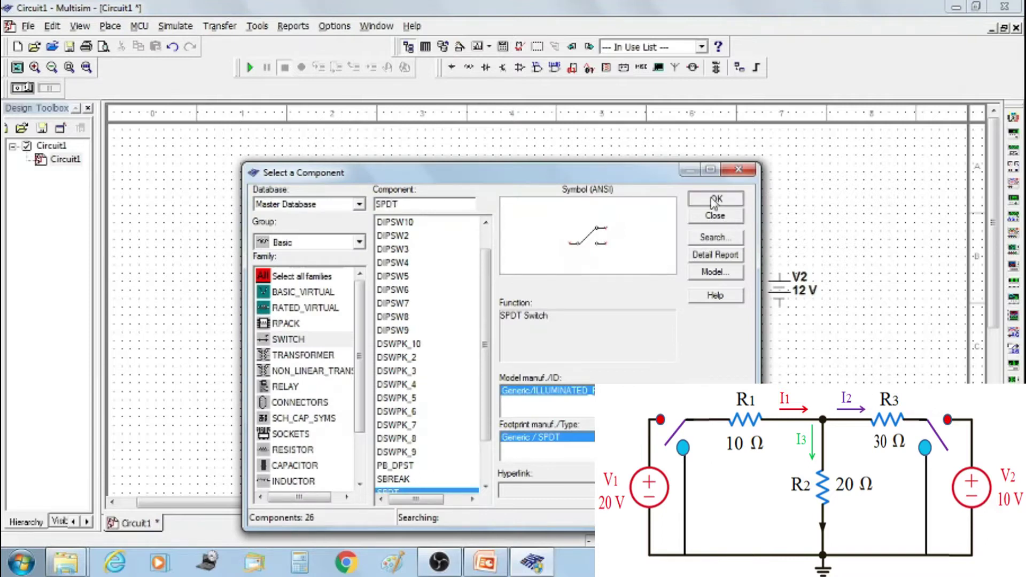
pyautogui.click(714, 199)
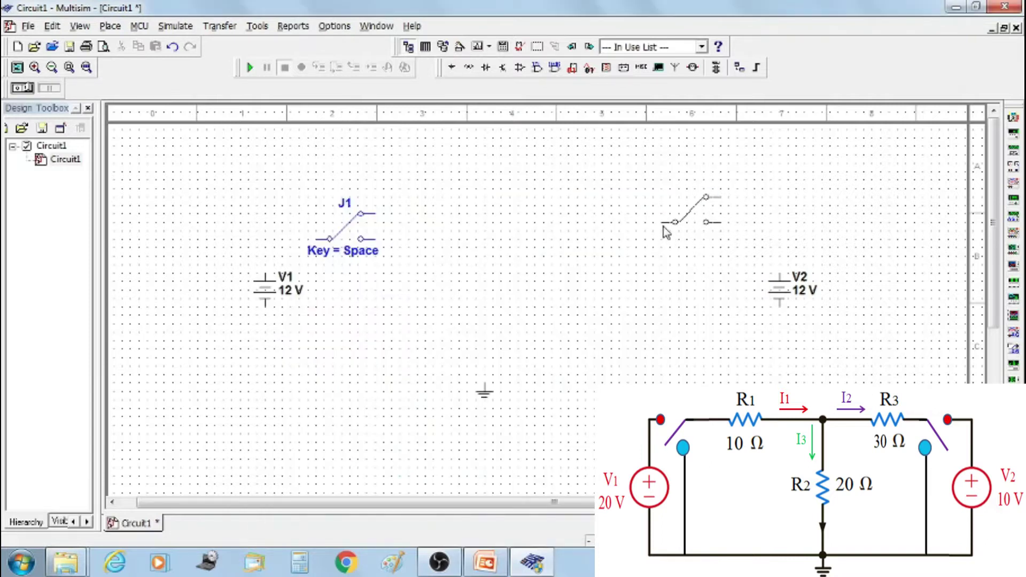
pyautogui.click(664, 226)
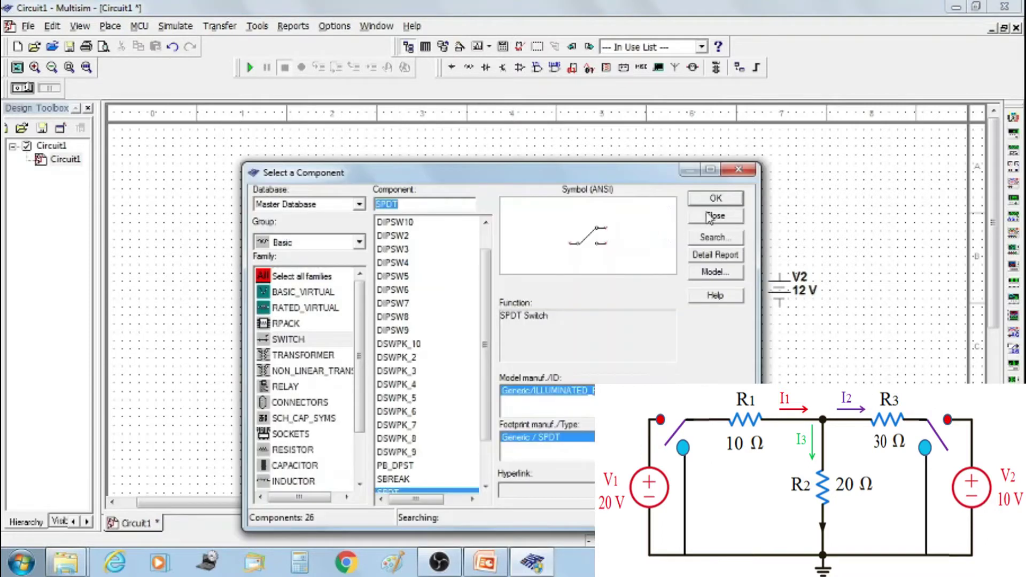
# Place 1k resistors R1 and R3 in the top row and R2 below between the switches
pyautogui.click(303, 452)
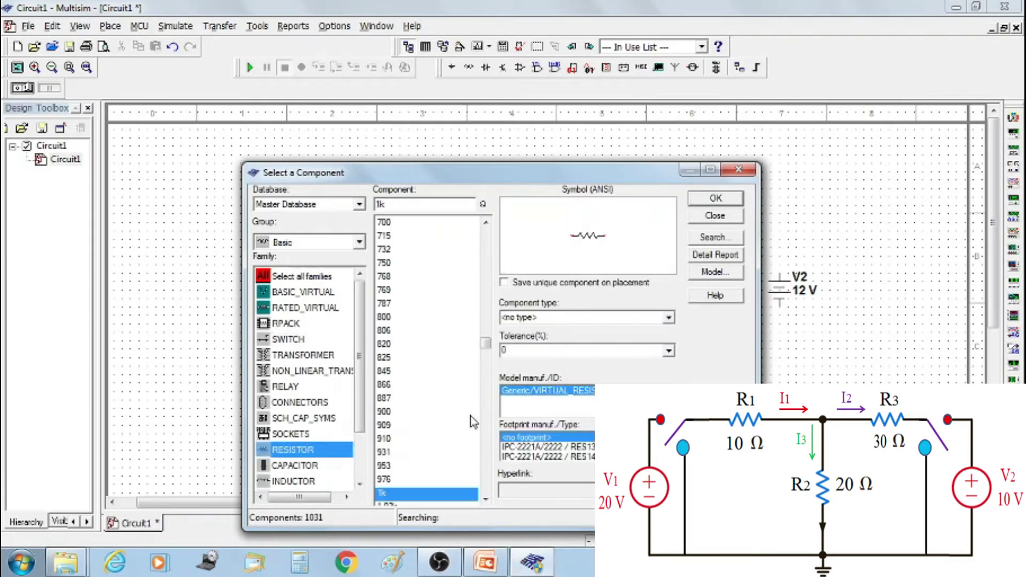
pyautogui.click(716, 198)
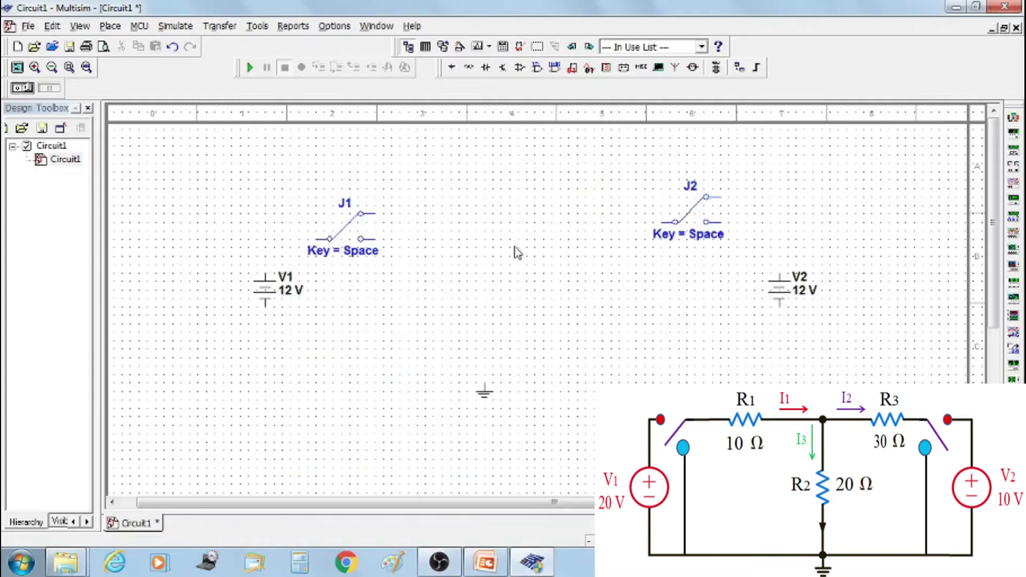
pyautogui.click(407, 232)
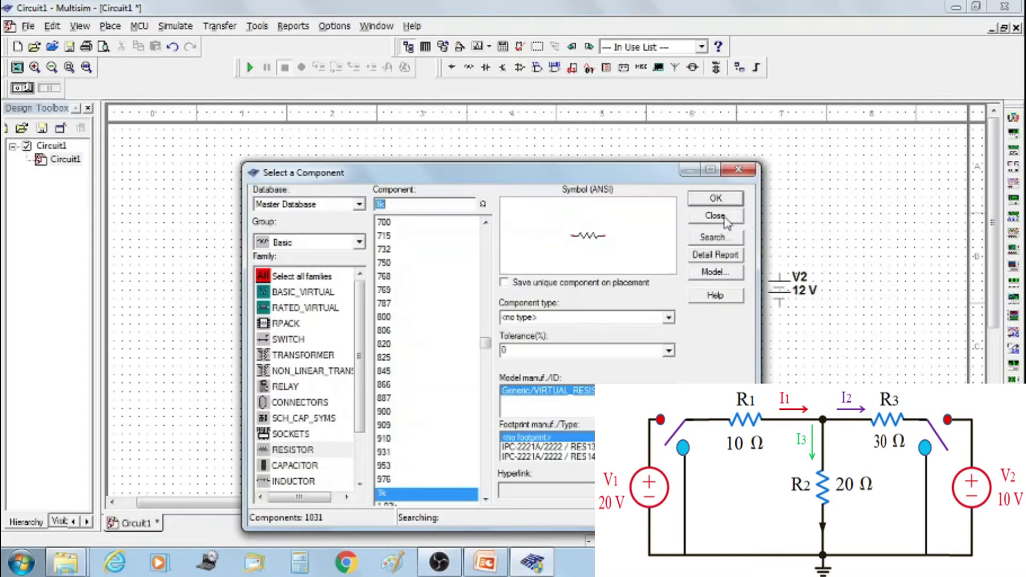
pyautogui.click(716, 199)
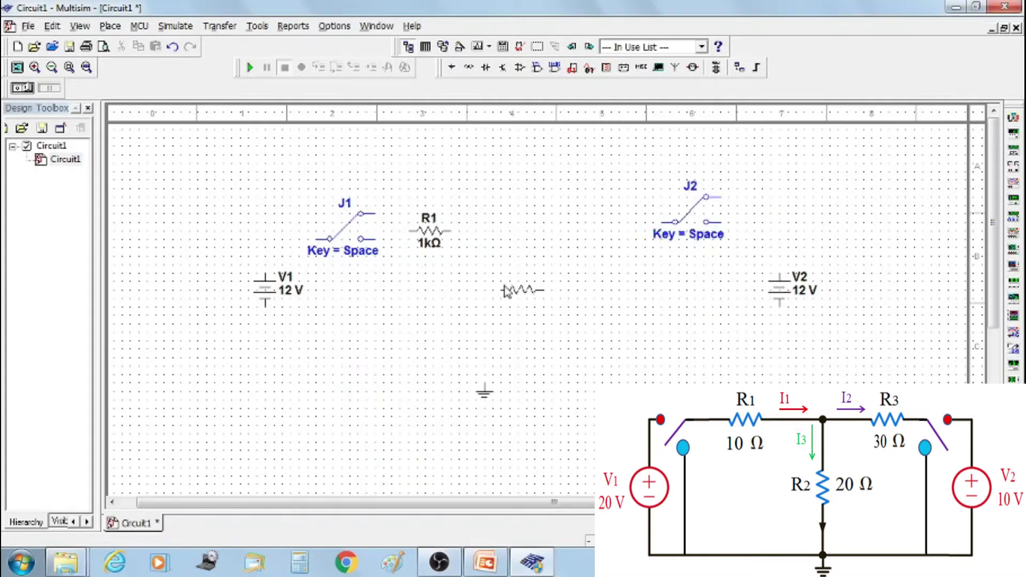
pyautogui.click(487, 307)
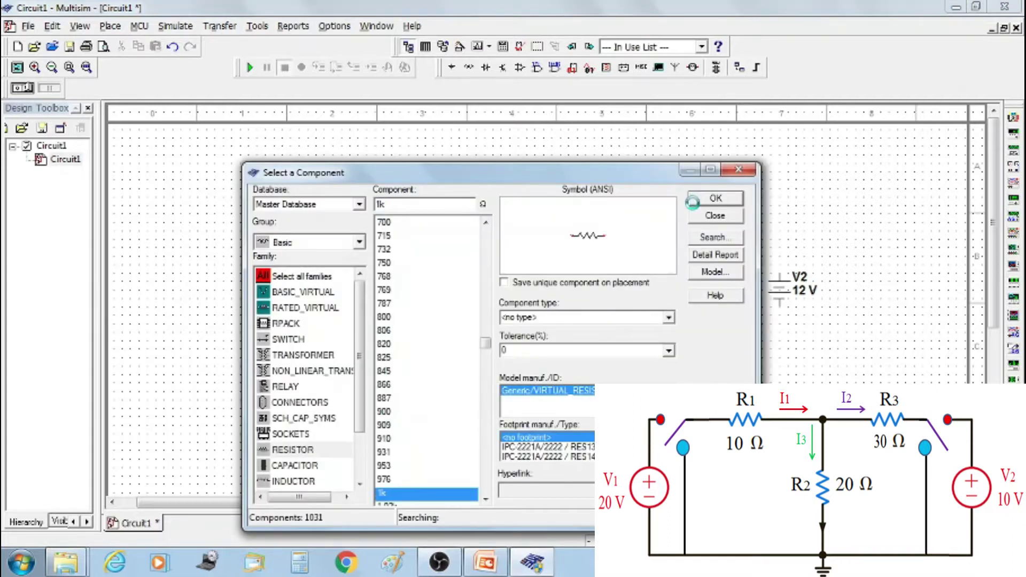
pyautogui.click(700, 199)
pyautogui.click(587, 245)
pyautogui.click(715, 216)
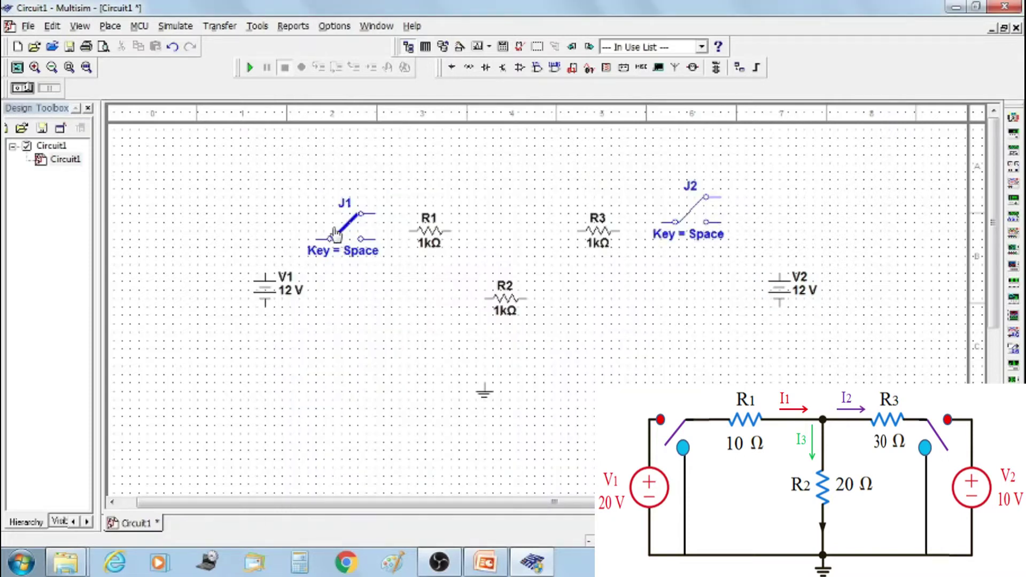
# Flip switch J1 horizontally
pyautogui.click(352, 241)
pyautogui.rightClick(350, 241)
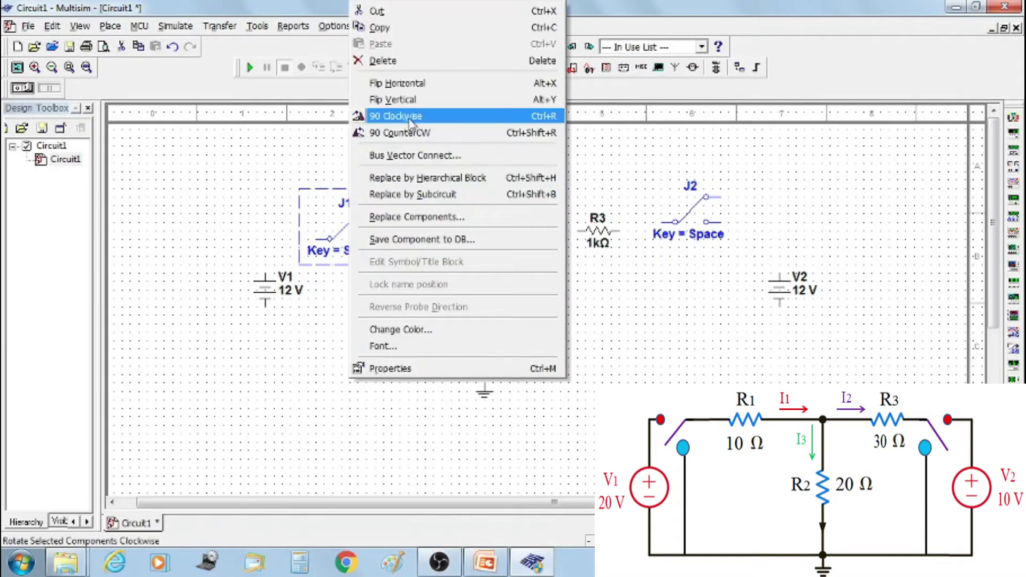
pyautogui.click(410, 87)
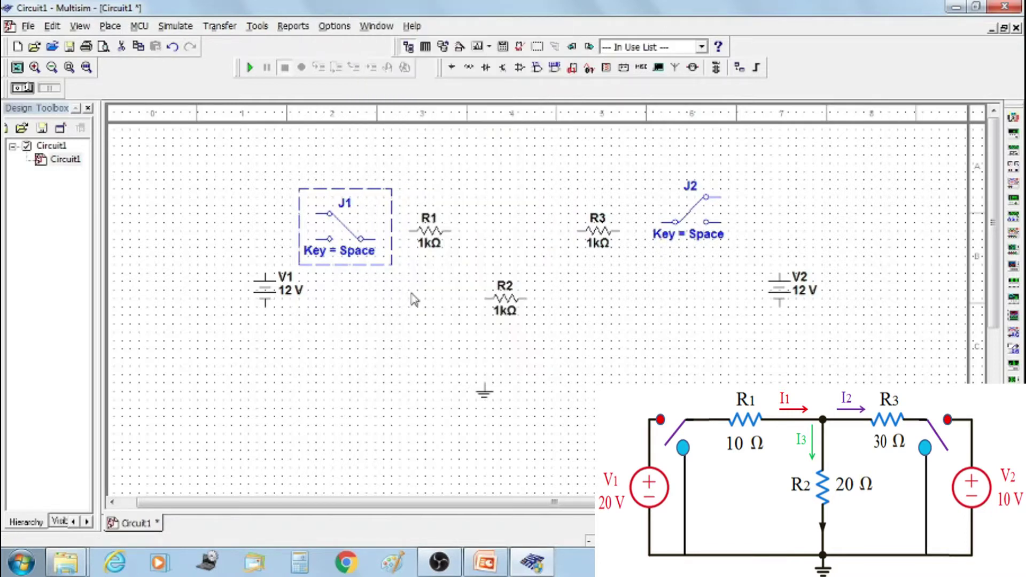
pyautogui.click(348, 328)
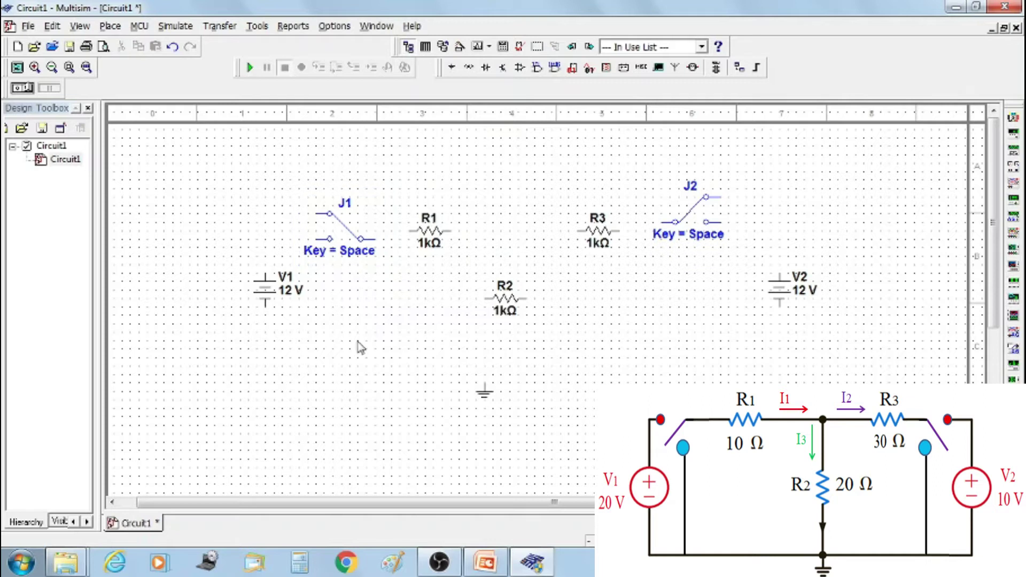
# Rotate R2 90° clockwise, move it up under the top resistors, and nudge R1 down
pyautogui.click(493, 298)
pyautogui.rightClick(496, 297)
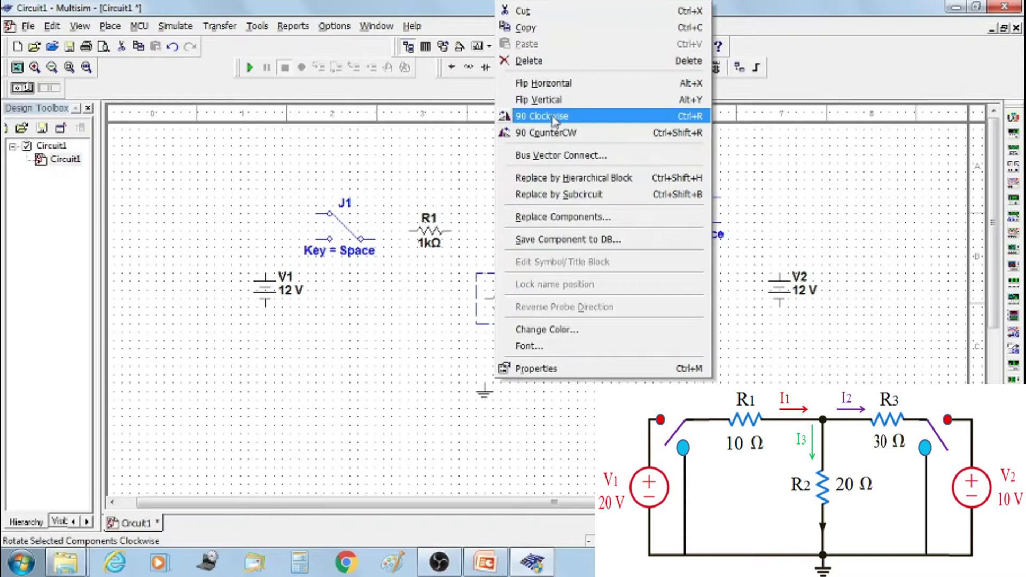
pyautogui.click(554, 118)
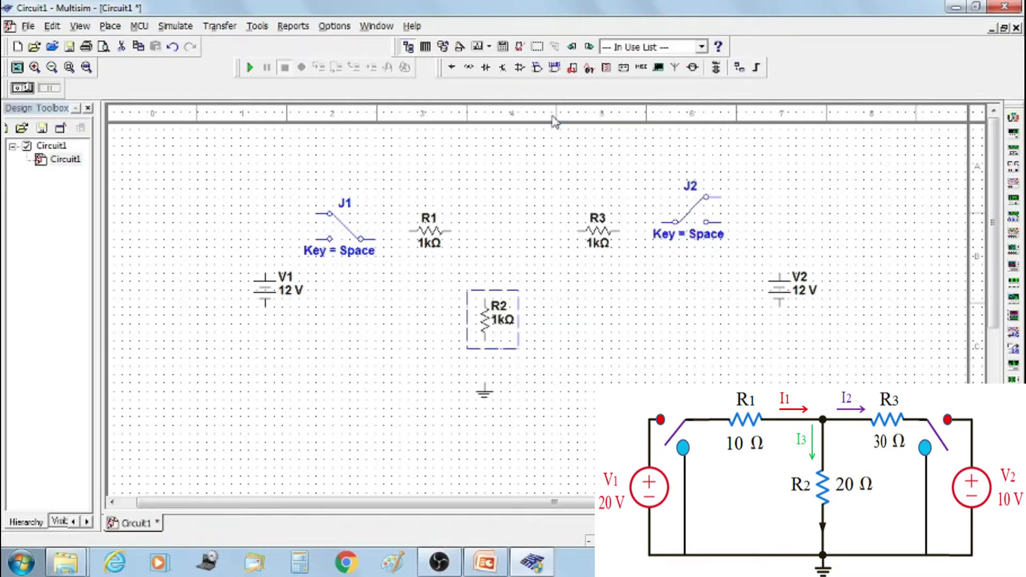
pyautogui.moveTo(488, 323); pyautogui.dragTo(495, 306)
pyautogui.click(556, 344)
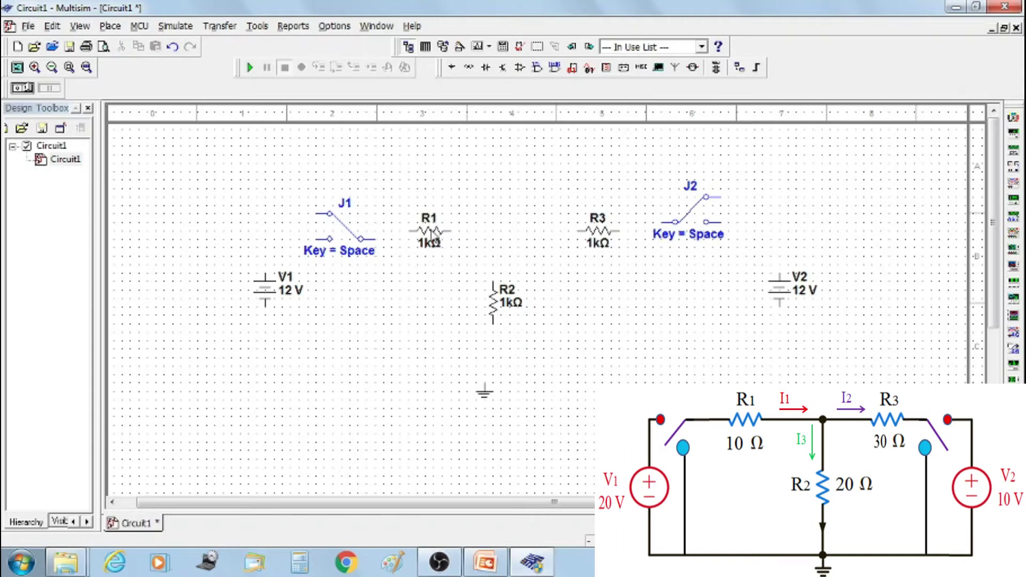
pyautogui.moveTo(437, 240); pyautogui.dragTo(437, 249)
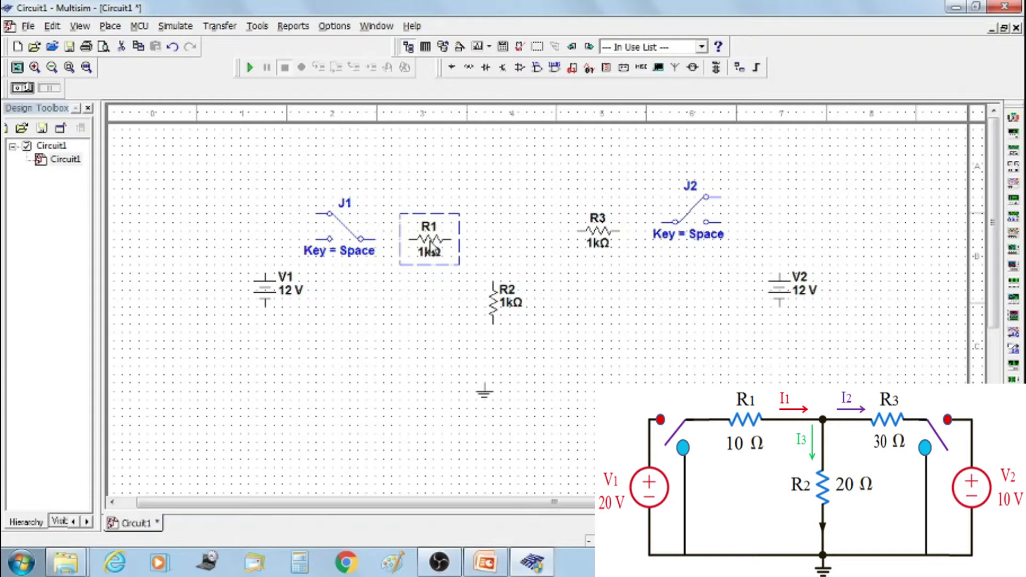
# Shift R1 right, move R2 right and slightly down, and nudge R3 one grid step left
pyautogui.moveTo(437, 243); pyautogui.dragTo(463, 243)
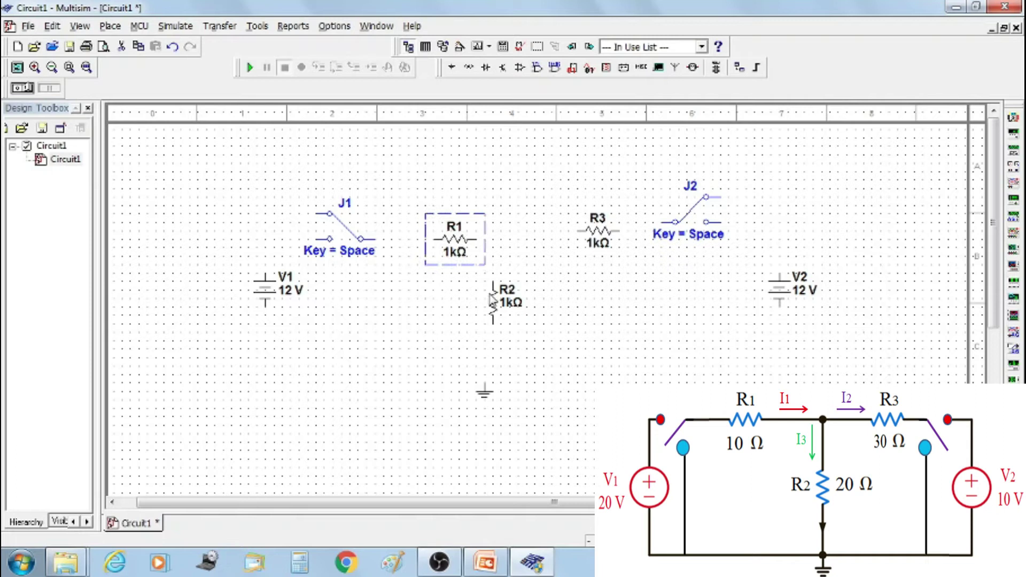
pyautogui.moveTo(497, 307); pyautogui.dragTo(529, 317)
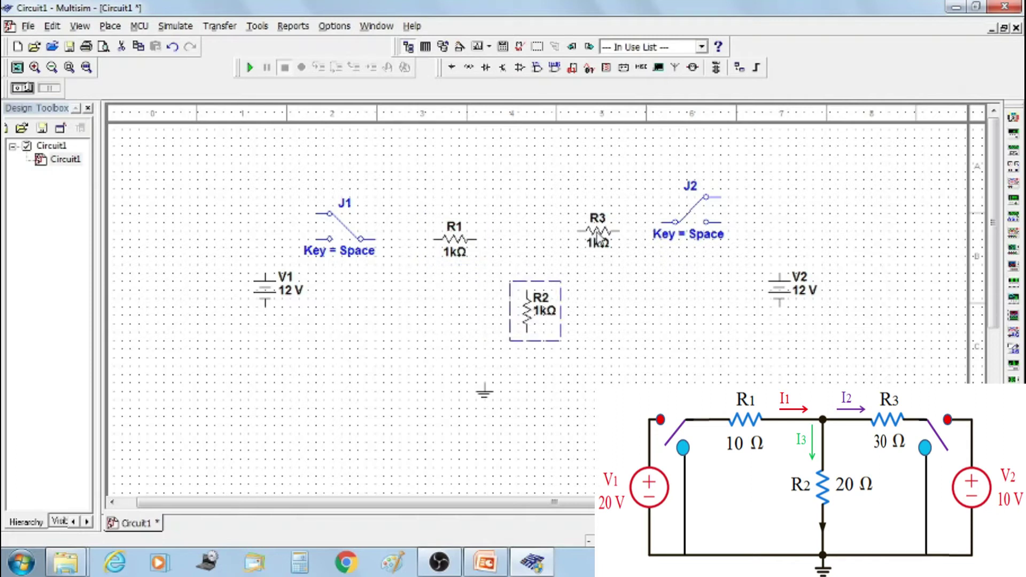
pyautogui.click(599, 237)
pyautogui.moveTo(593, 229); pyautogui.dragTo(585, 230)
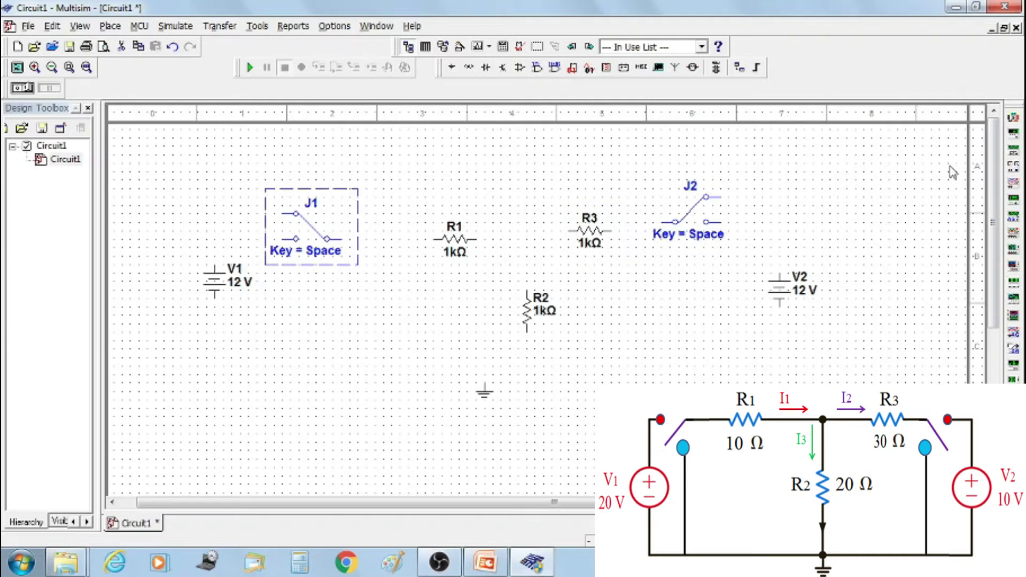
# Place three multimeters XMM1–XMM3 above the circuit: near J1, beside it, above J2
pyautogui.click(1013, 117)
pyautogui.click(381, 205)
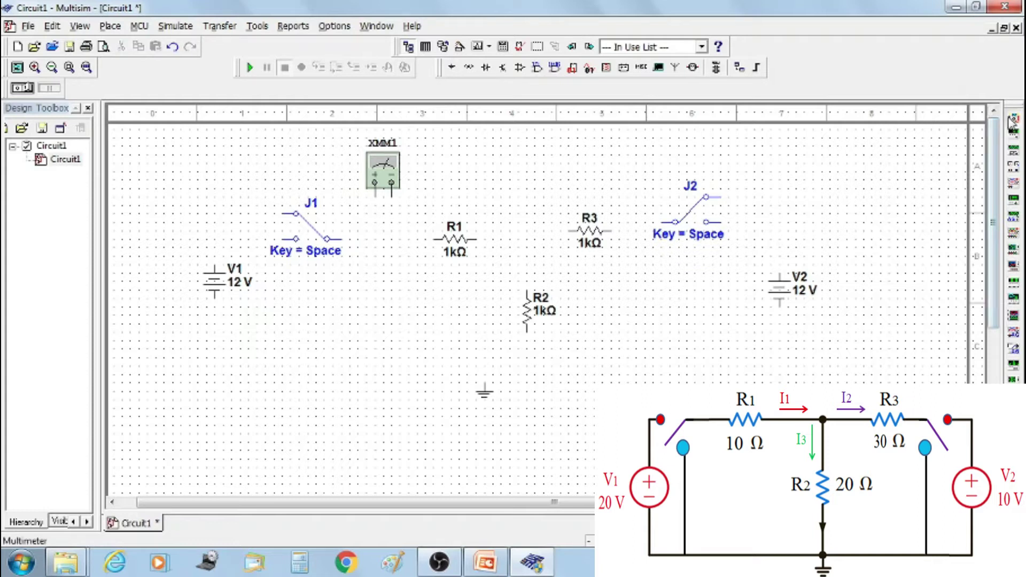
pyautogui.click(1013, 118)
pyautogui.click(536, 206)
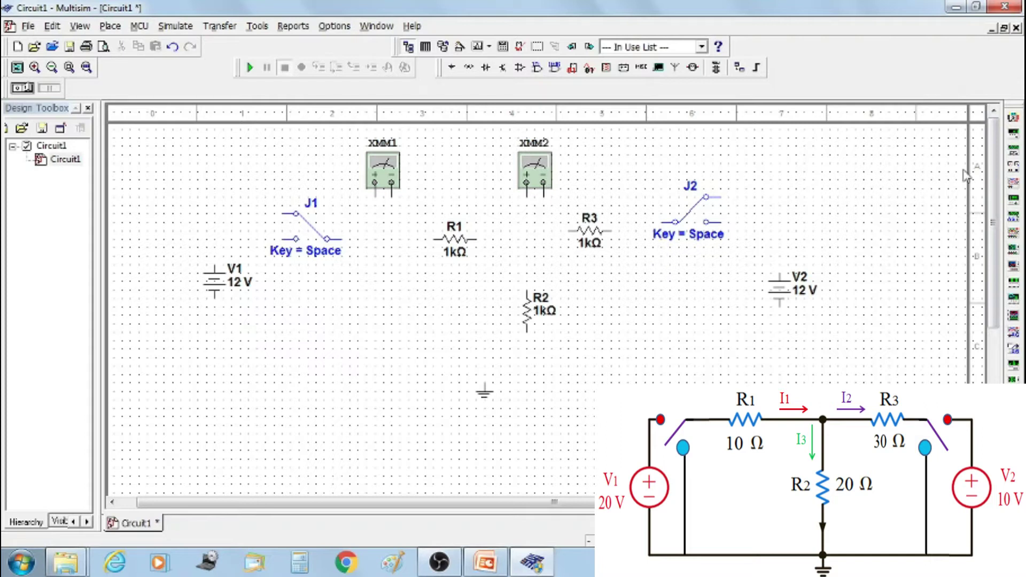
pyautogui.click(1020, 139)
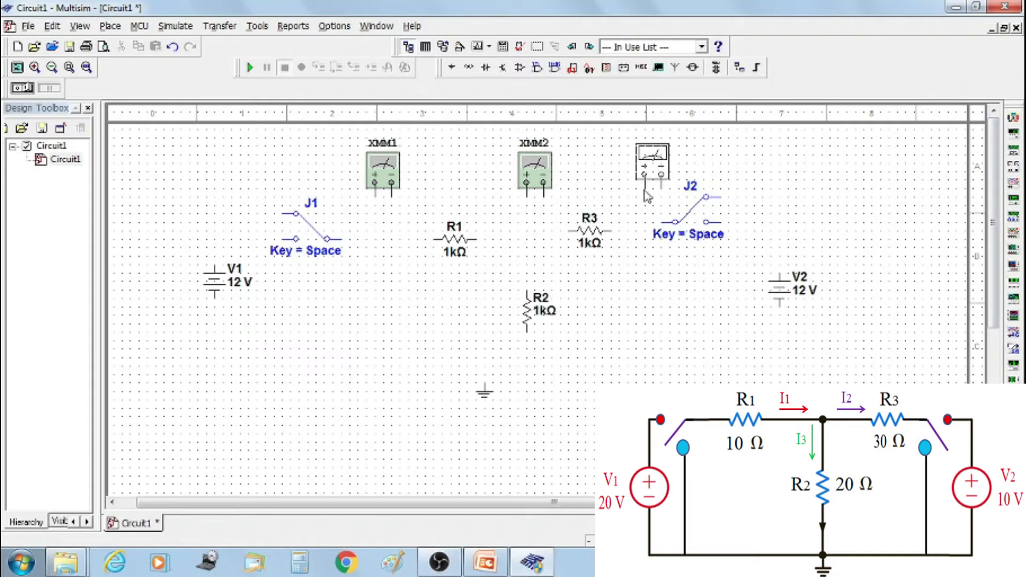
pyautogui.click(644, 190)
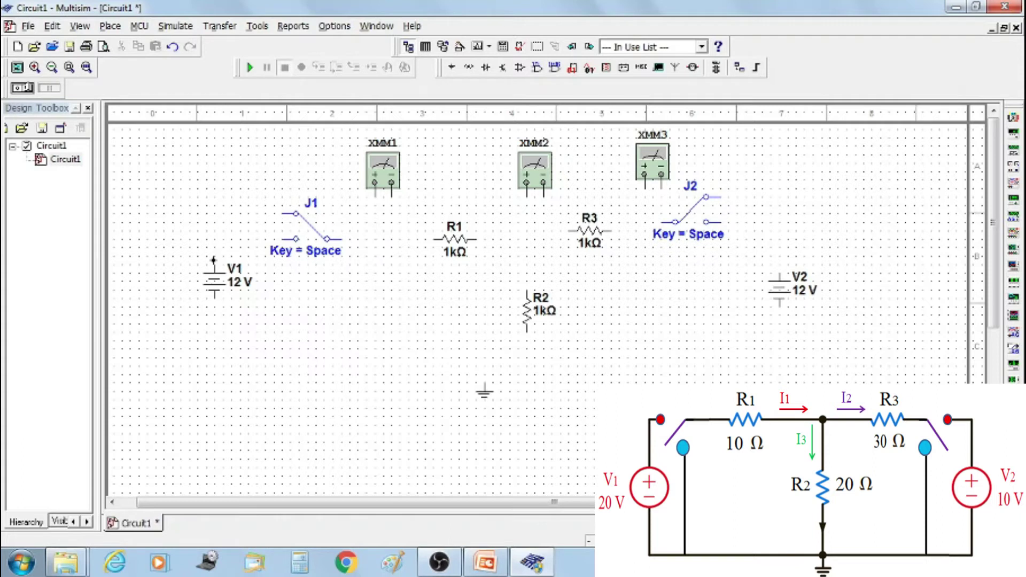
# Wire J1's left terminal to V1's top terminal
pyautogui.click(296, 214)
pyautogui.click(213, 264)
# Wire XMM1 between J1 and R1, join R1 to R3, and connect XMM2 from that node to R2's top
pyautogui.click(375, 195)
pyautogui.click(328, 239)
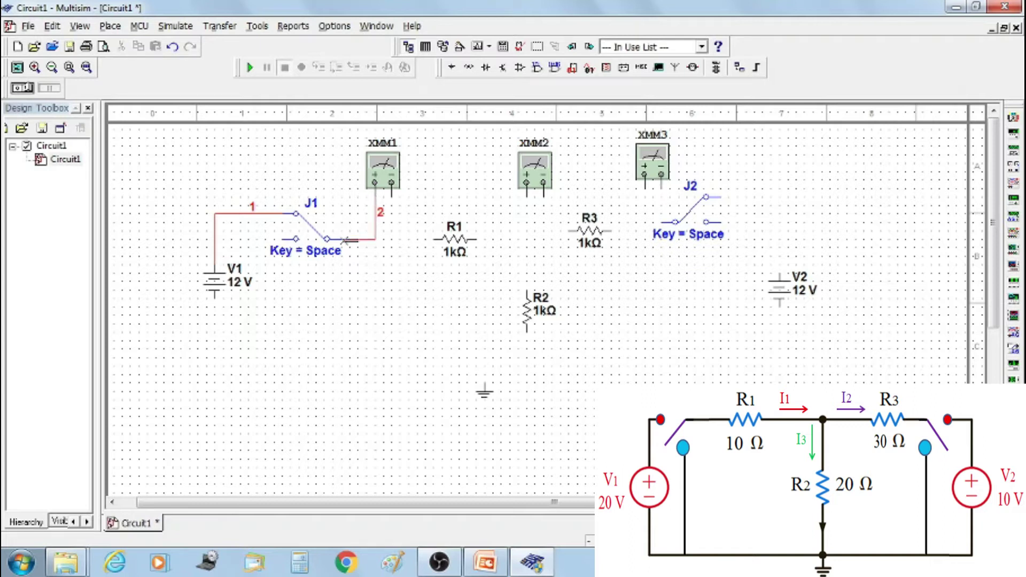
pyautogui.click(391, 184)
pyautogui.click(435, 239)
pyautogui.click(496, 239)
pyautogui.click(569, 234)
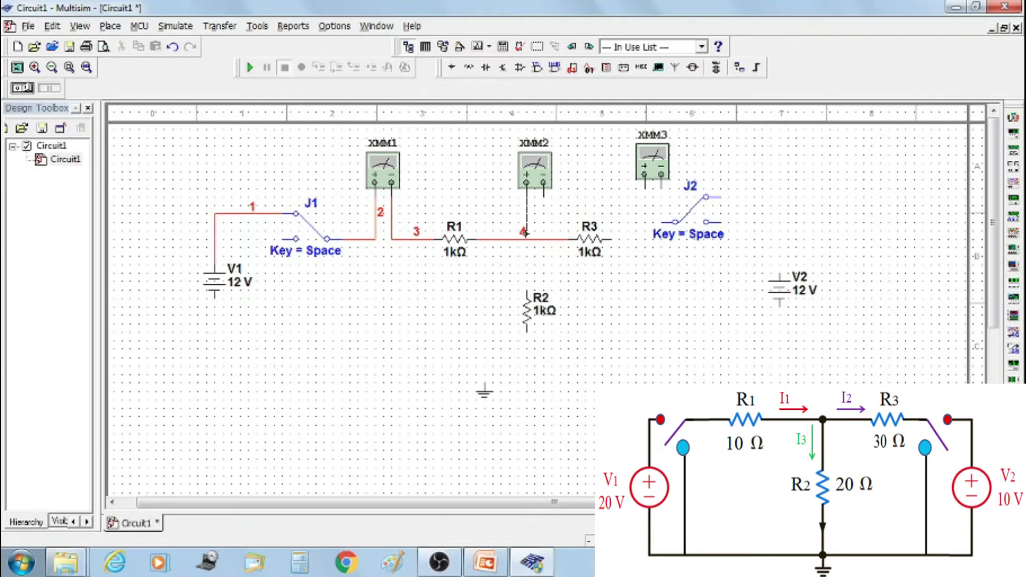
pyautogui.click(526, 238)
pyautogui.click(527, 288)
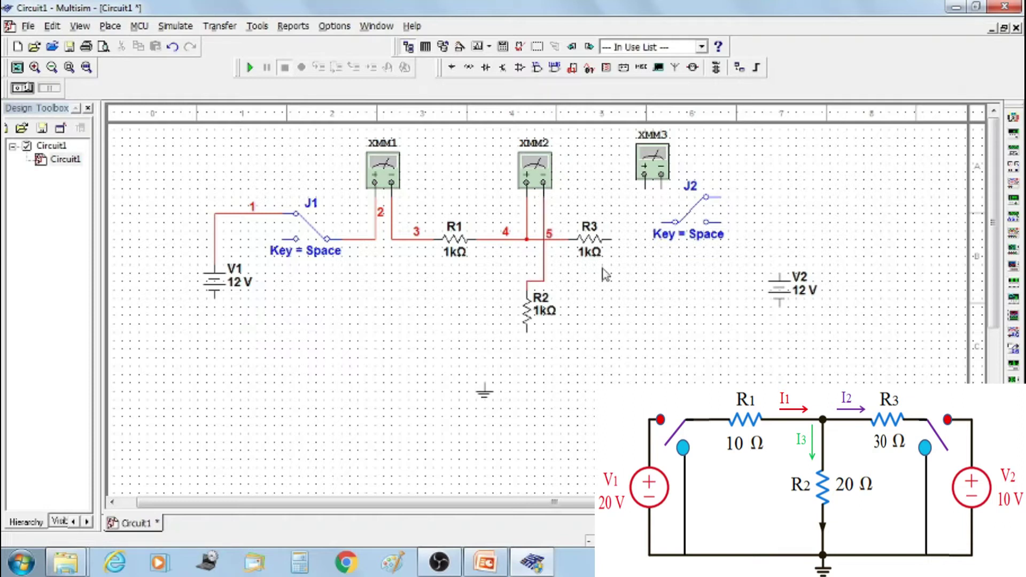
# Connect R3 through XMM3 to switch J2 (moved right), and J2's upper terminal to V2's +
pyautogui.click(649, 174)
pyautogui.click(644, 207)
pyautogui.click(614, 239)
pyautogui.click(645, 187)
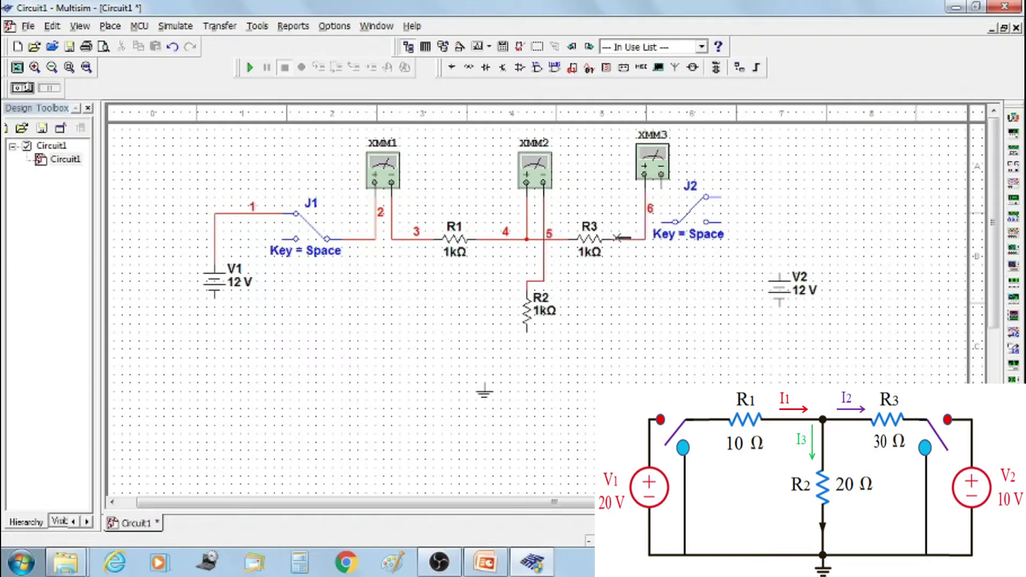
pyautogui.click(707, 219)
pyautogui.moveTo(719, 192); pyautogui.dragTo(752, 192)
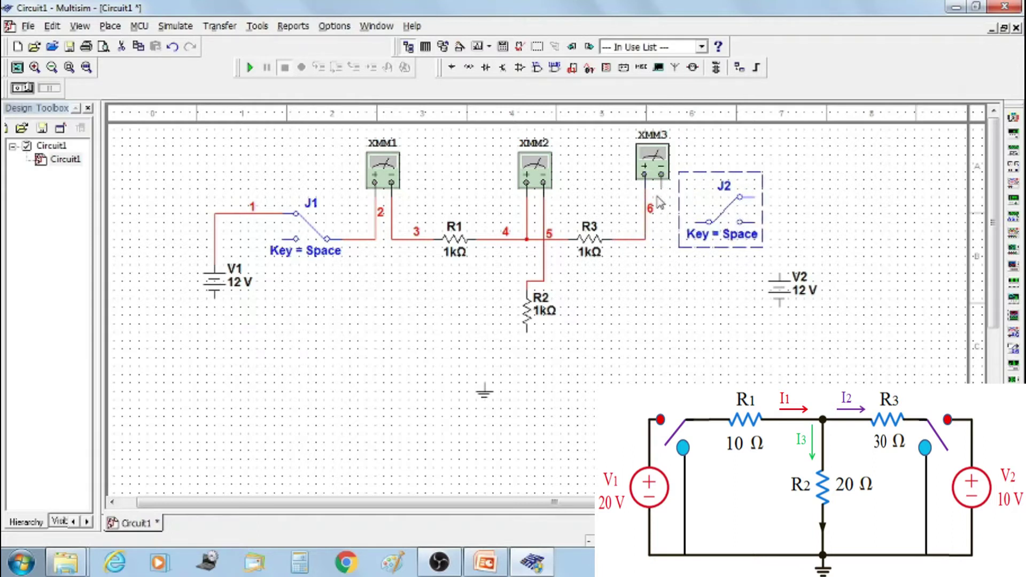
pyautogui.click(661, 182)
pyautogui.click(709, 222)
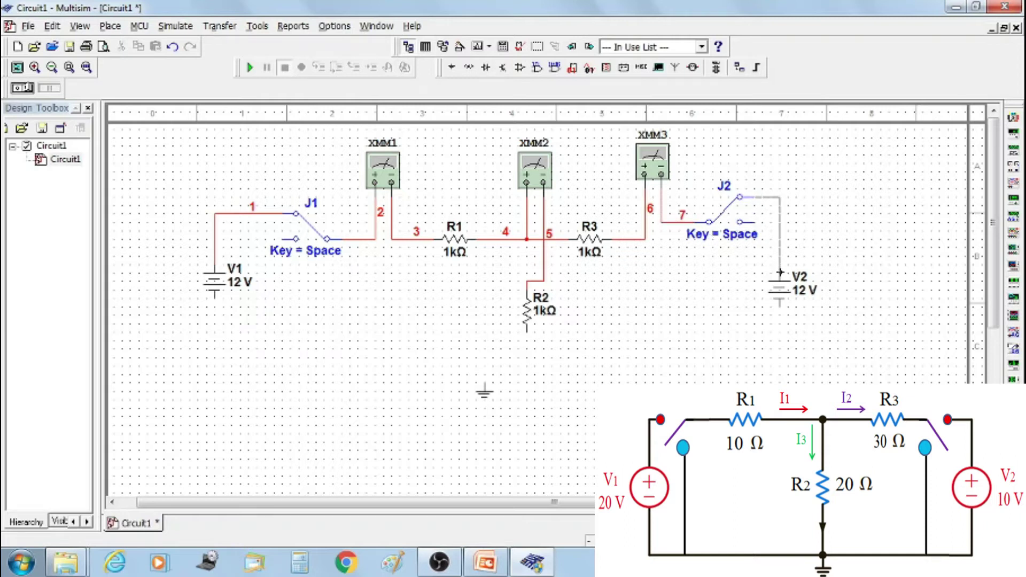
pyautogui.click(780, 273)
# Wire V1's and V2's negative terminals, R2's lower end, and J1's and J2's lower terminals to ground
pyautogui.click(214, 297)
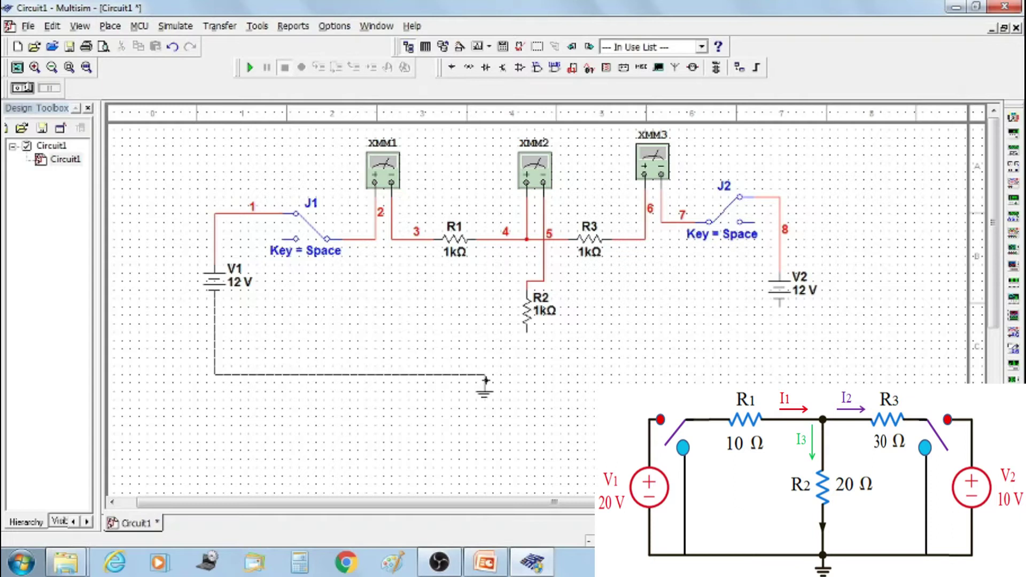
pyautogui.click(485, 374)
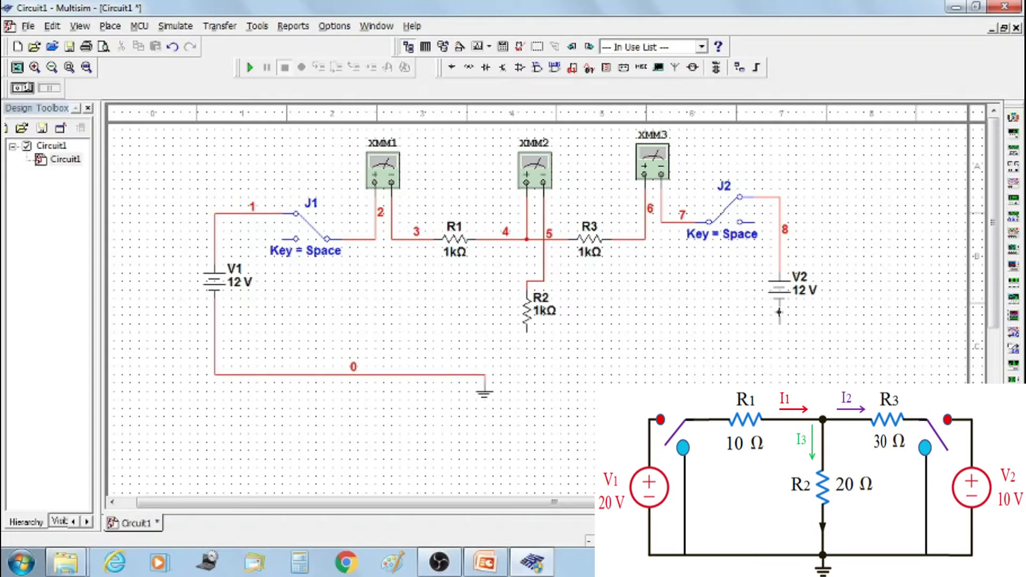
pyautogui.click(779, 311)
pyautogui.click(485, 375)
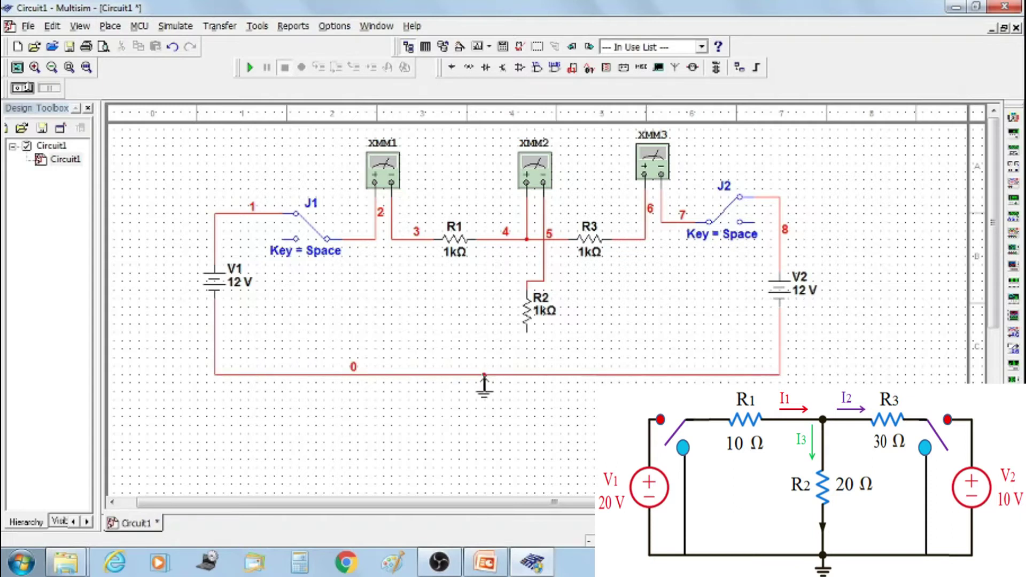
pyautogui.moveTo(528, 315); pyautogui.dragTo(546, 320)
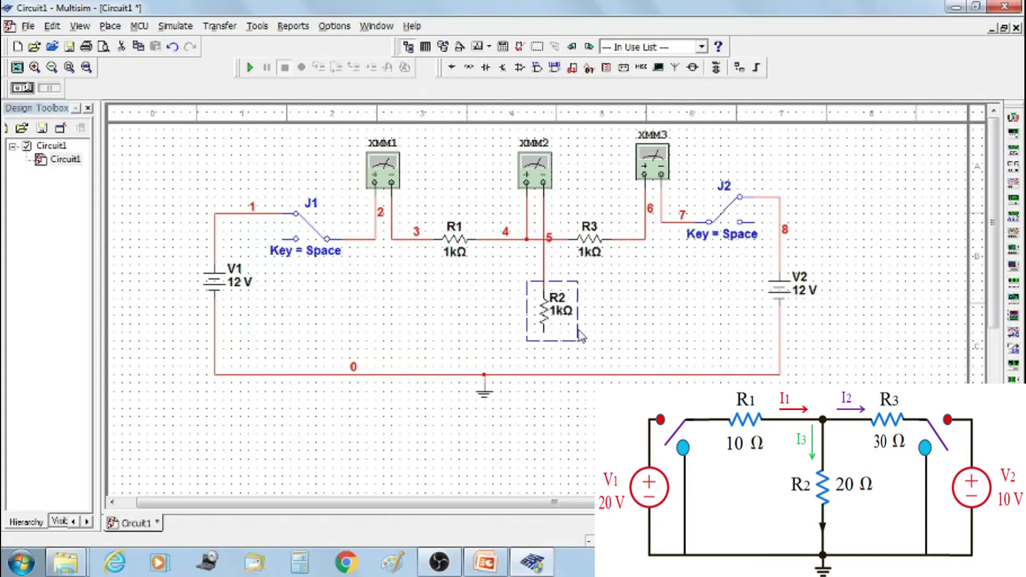
pyautogui.click(600, 338)
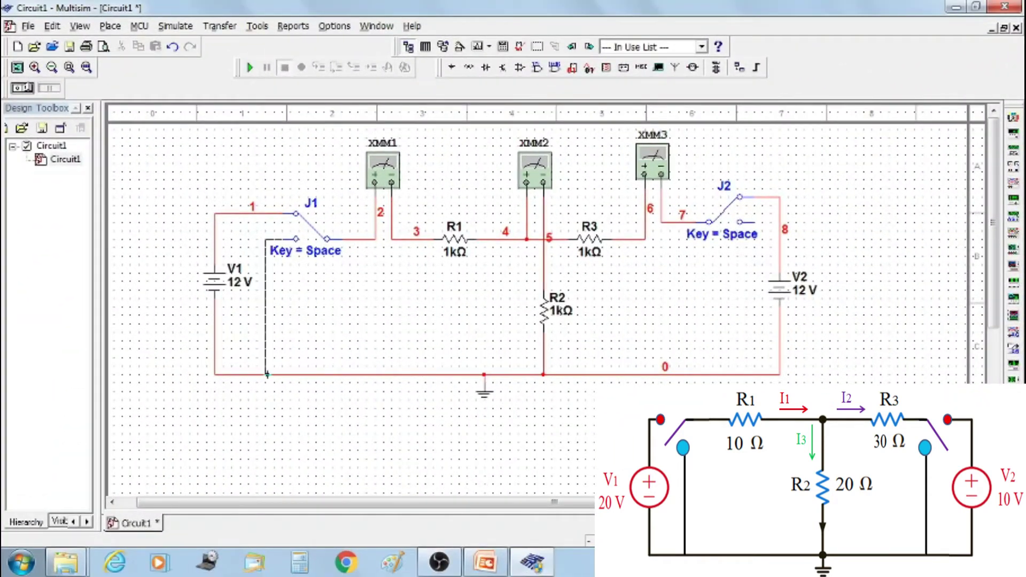
pyautogui.click(267, 375)
pyautogui.click(752, 223)
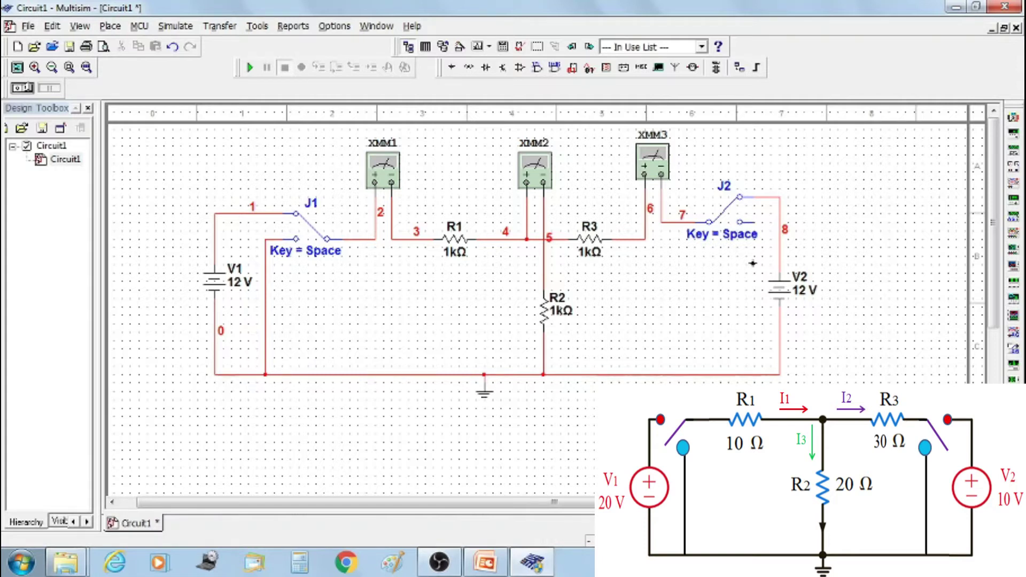
pyautogui.press('Escape')
pyautogui.click(752, 374)
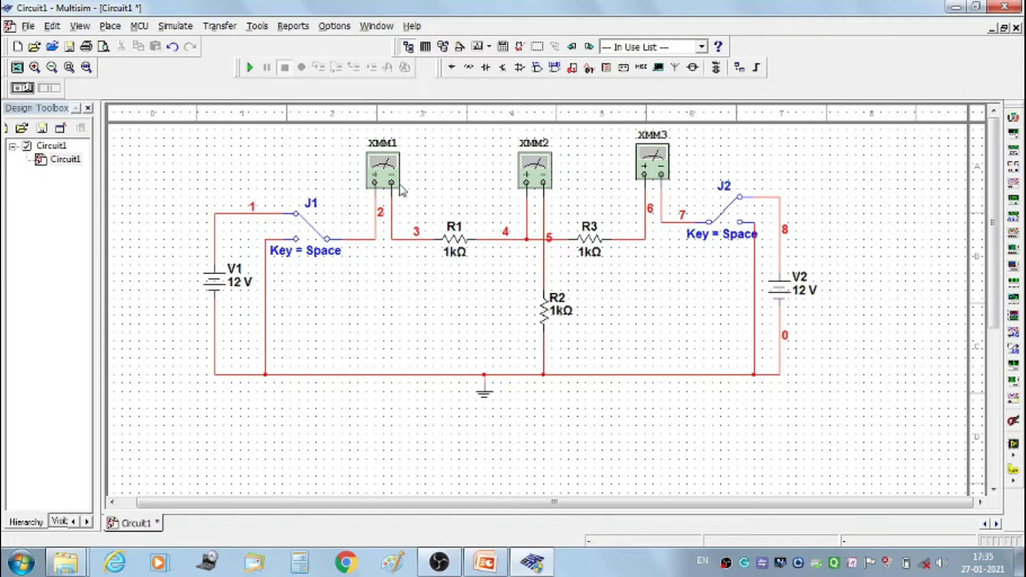
# Open the XMM1, XMM2 and XMM3 readouts and arrange them upper left, below and upper right
pyautogui.doubleClick(382, 174)
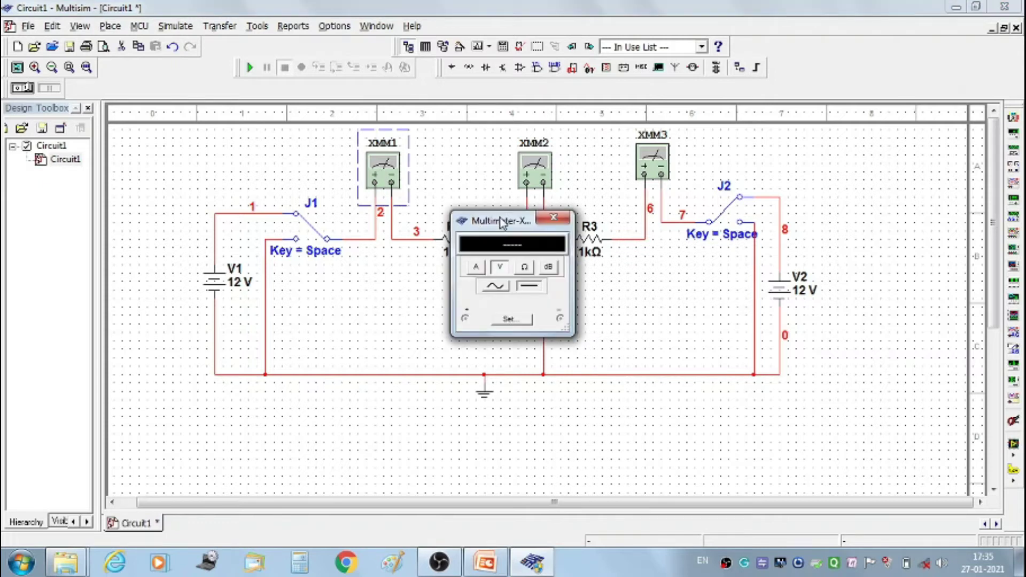
pyautogui.moveTo(508, 227); pyautogui.dragTo(137, 155)
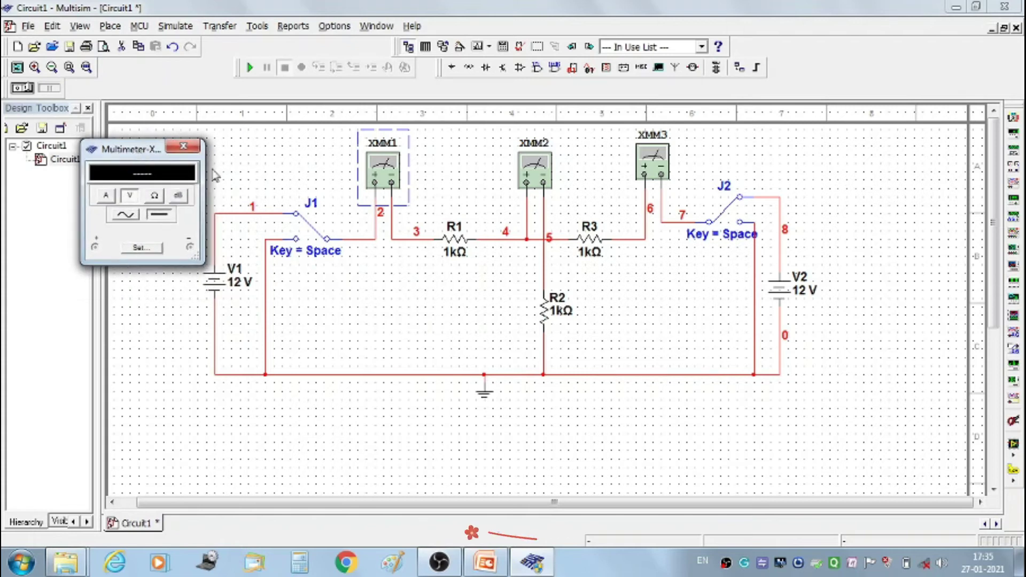
pyautogui.doubleClick(535, 168)
pyautogui.moveTo(519, 227); pyautogui.dragTo(636, 401)
pyautogui.click(658, 167)
pyautogui.doubleClick(658, 167)
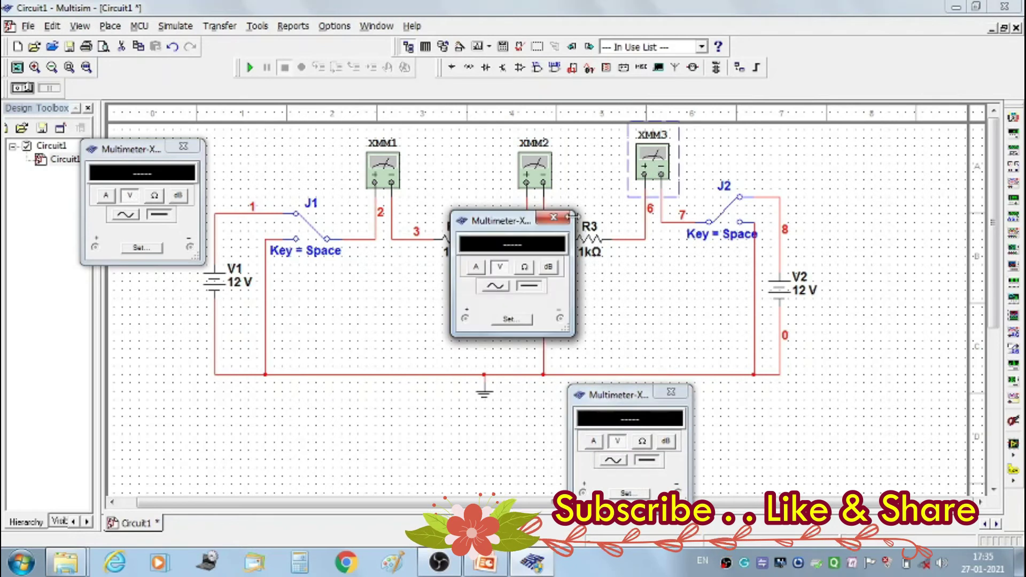
pyautogui.moveTo(580, 227); pyautogui.dragTo(891, 156)
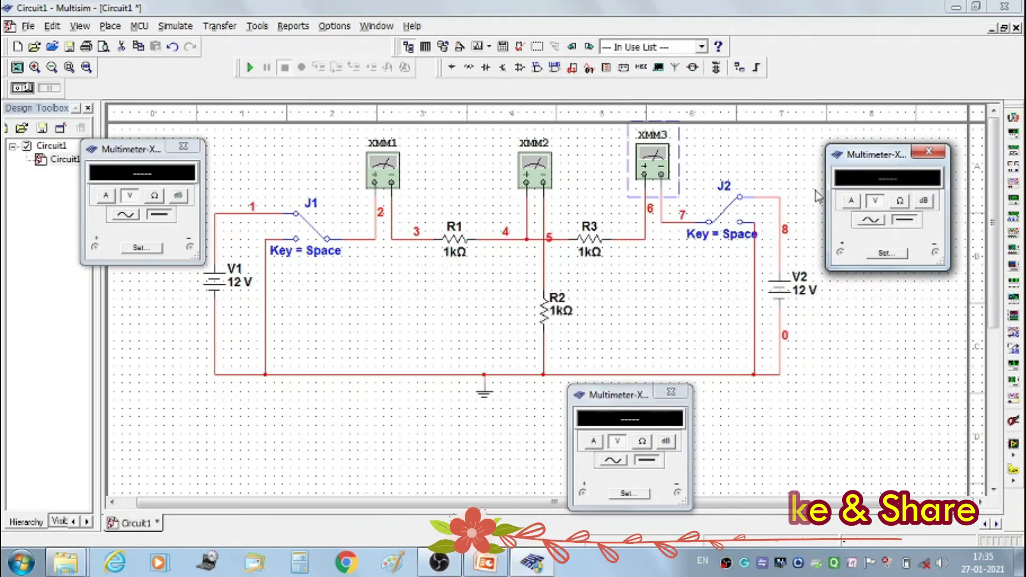
# Switch all three multimeters to current (A) measurement
pyautogui.click(107, 199)
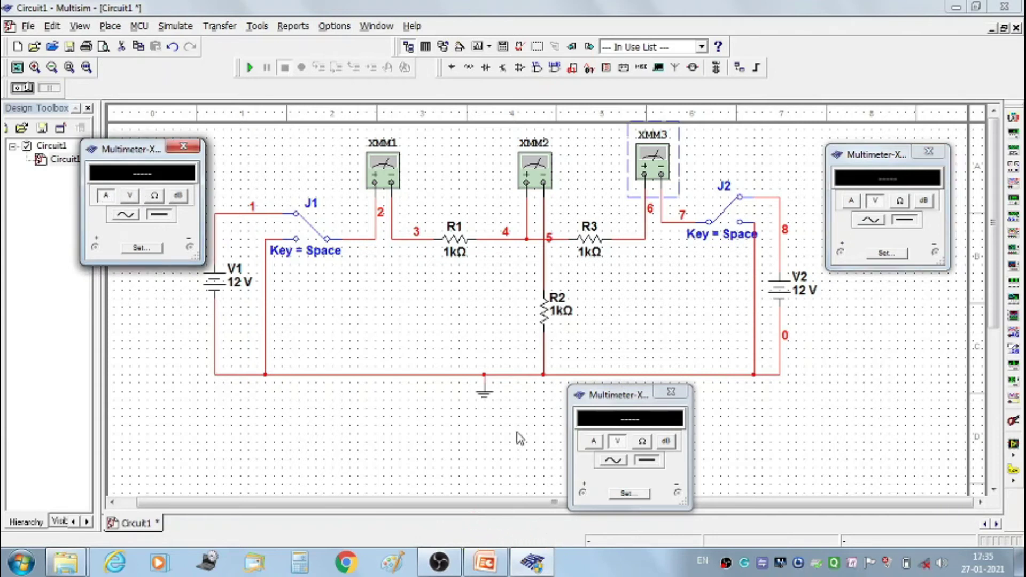
pyautogui.click(592, 442)
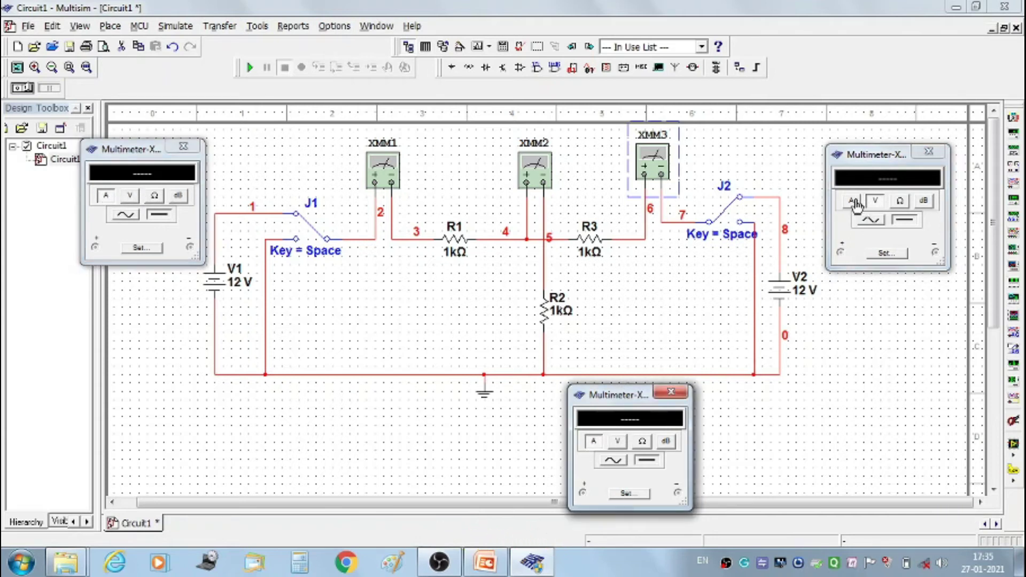
pyautogui.click(852, 202)
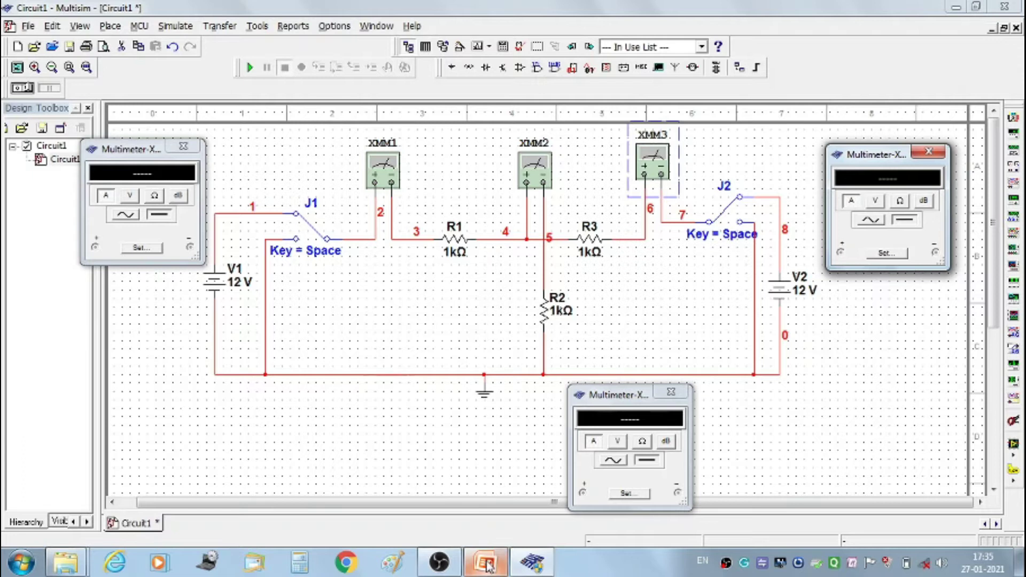
# Set resistances R1 = 10 Ω, R2 = 20 Ω and R3 = 30 Ω
pyautogui.doubleClick(454, 258)
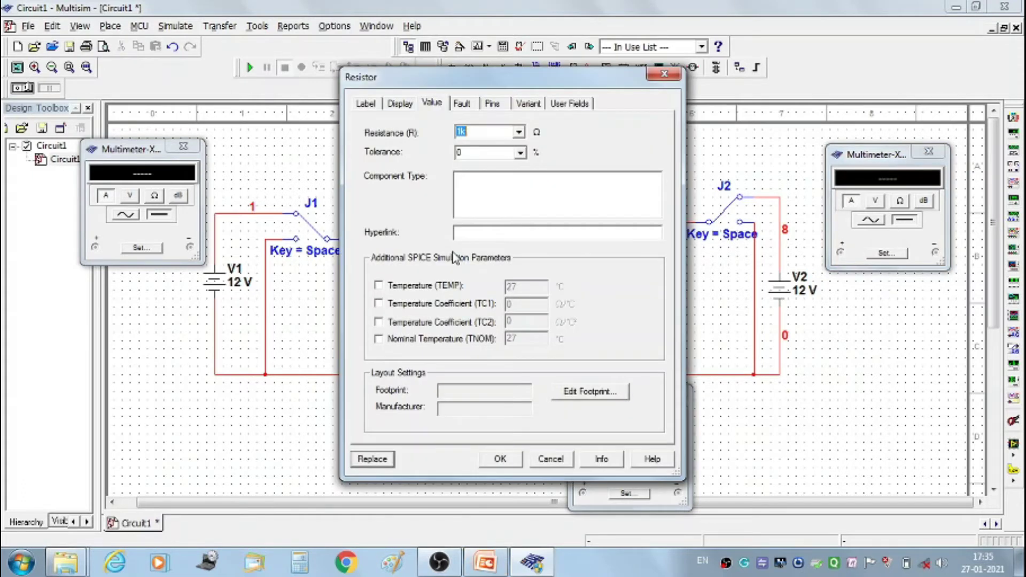
pyautogui.write('1k')
pyautogui.click(498, 460)
pyautogui.doubleClick(564, 318)
pyautogui.write('20')
pyautogui.click(500, 458)
pyautogui.doubleClick(588, 239)
pyautogui.write('30')
pyautogui.click(501, 460)
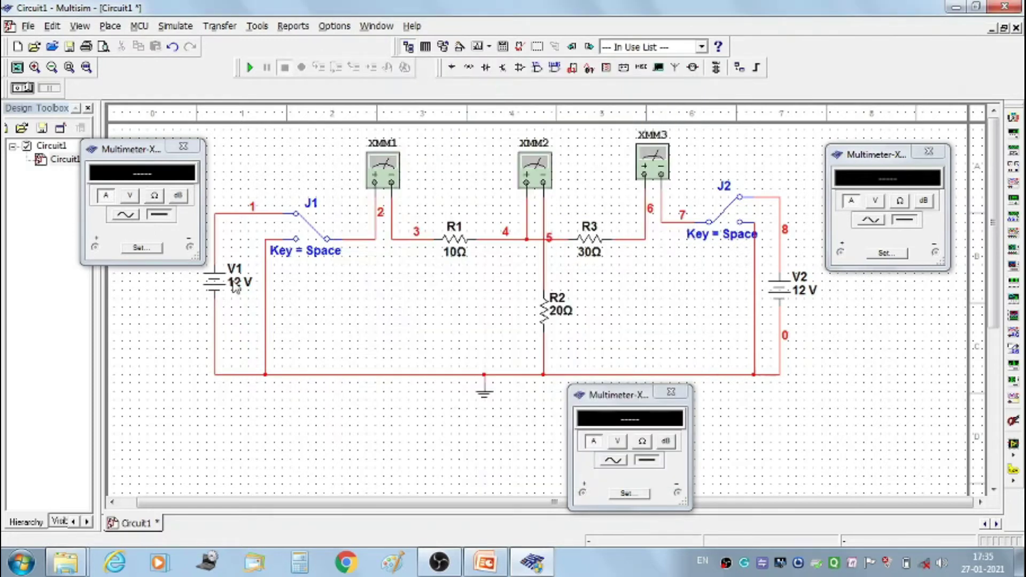
# Change source V1's DC voltage to 10 V
pyautogui.click(235, 286)
pyautogui.doubleClick(236, 286)
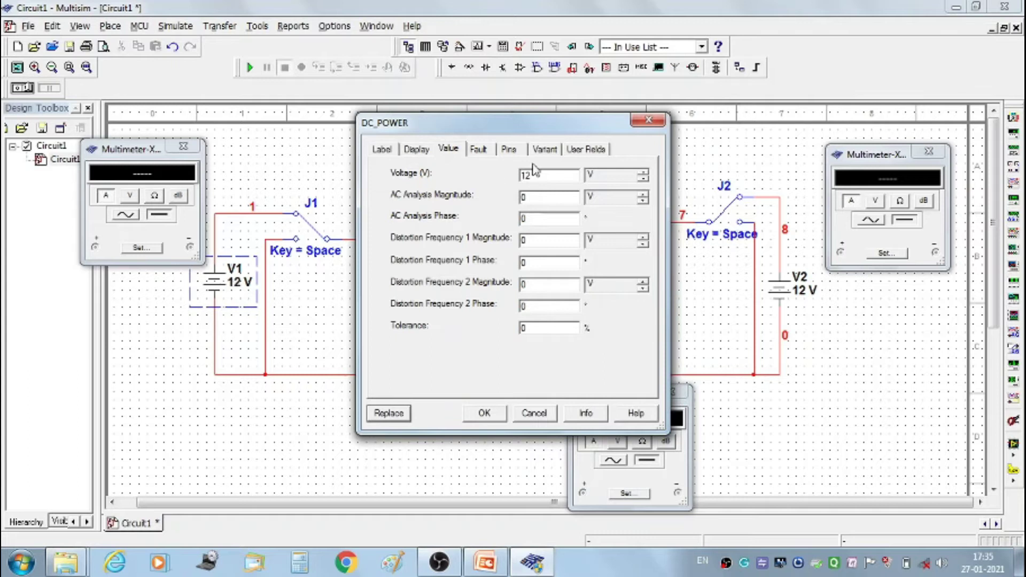
pyautogui.moveTo(550, 175); pyautogui.dragTo(519, 182)
pyautogui.write('12')
pyautogui.click(485, 414)
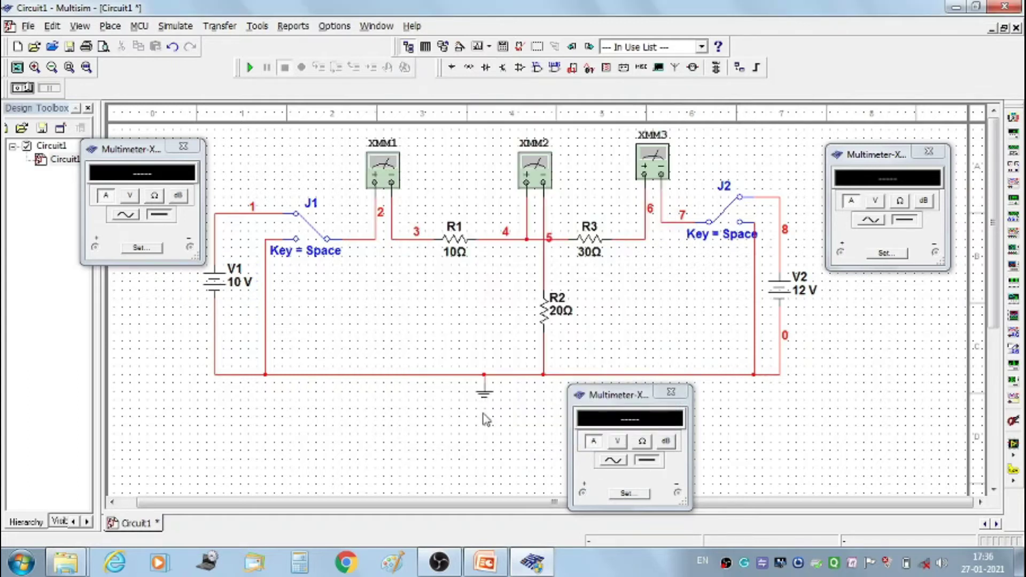
# Check V2's source settings, then flip switch J2 to disconnect V2 and ground that branch
pyautogui.doubleClick(804, 290)
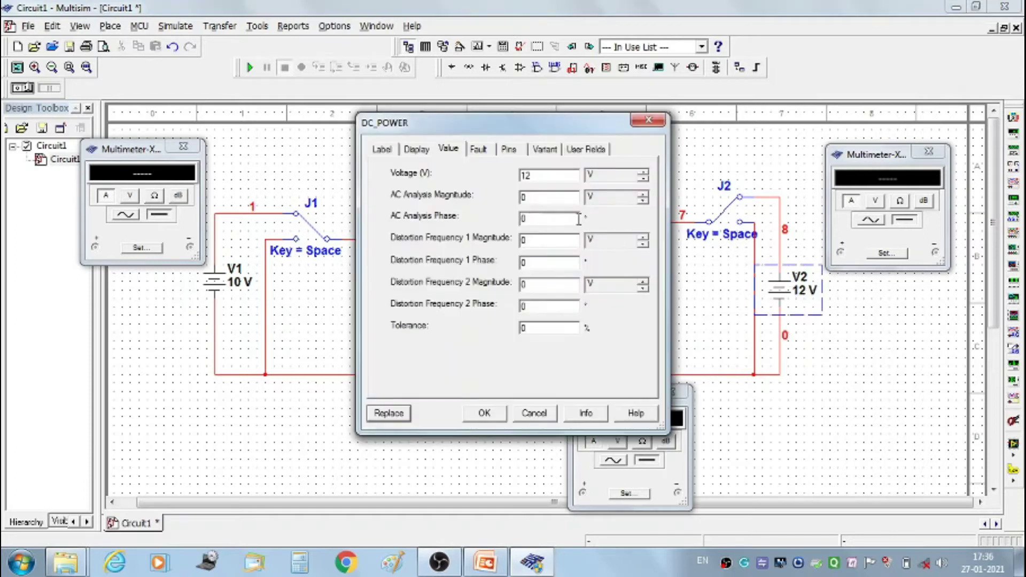
pyautogui.click(489, 415)
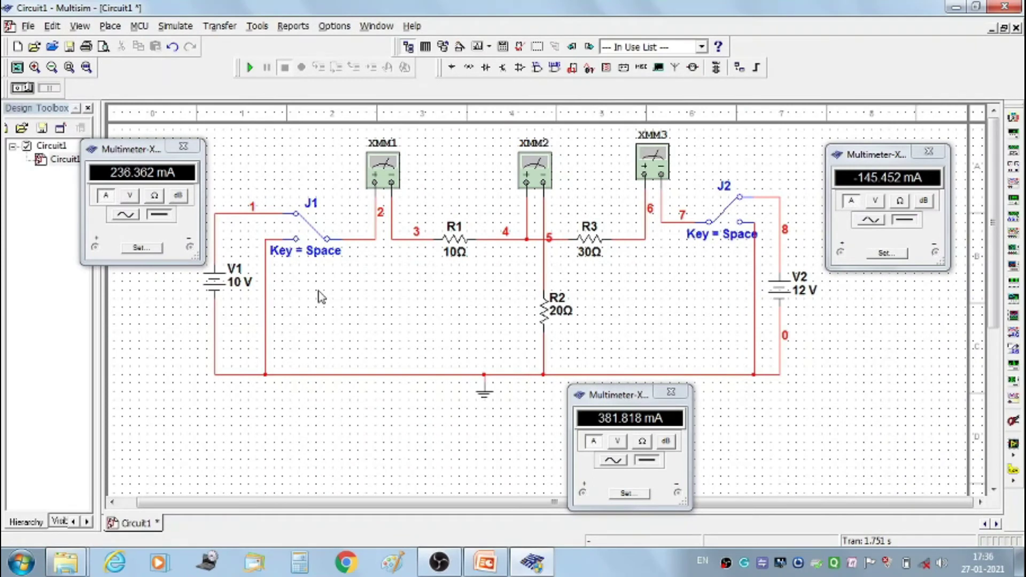
pyautogui.click(724, 216)
# Run the simulation with only V1 (10 V) connected, giving 454.545, 272.728 and 181.818 mA
pyautogui.click(249, 66)
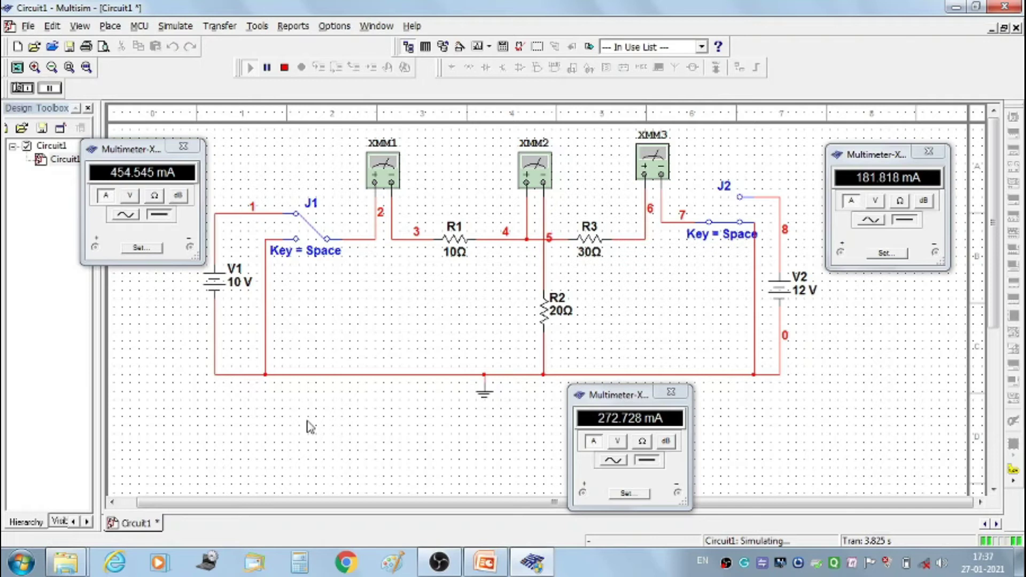
# Stop the simulation and change source V1's voltage from 10 V to 20 V
pyautogui.click(285, 67)
pyautogui.doubleClick(241, 282)
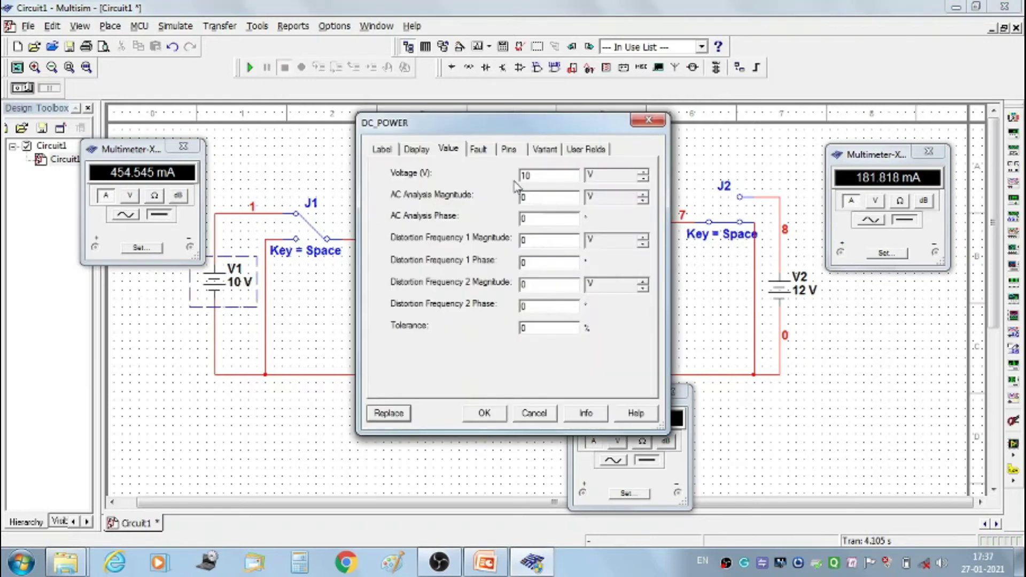
pyautogui.moveTo(525, 175); pyautogui.dragTo(515, 178)
pyautogui.write('20')
pyautogui.click(490, 418)
# Re-run the simulation, check the XMM2 and XMM3 ammeter readings, then stop it
pyautogui.click(250, 67)
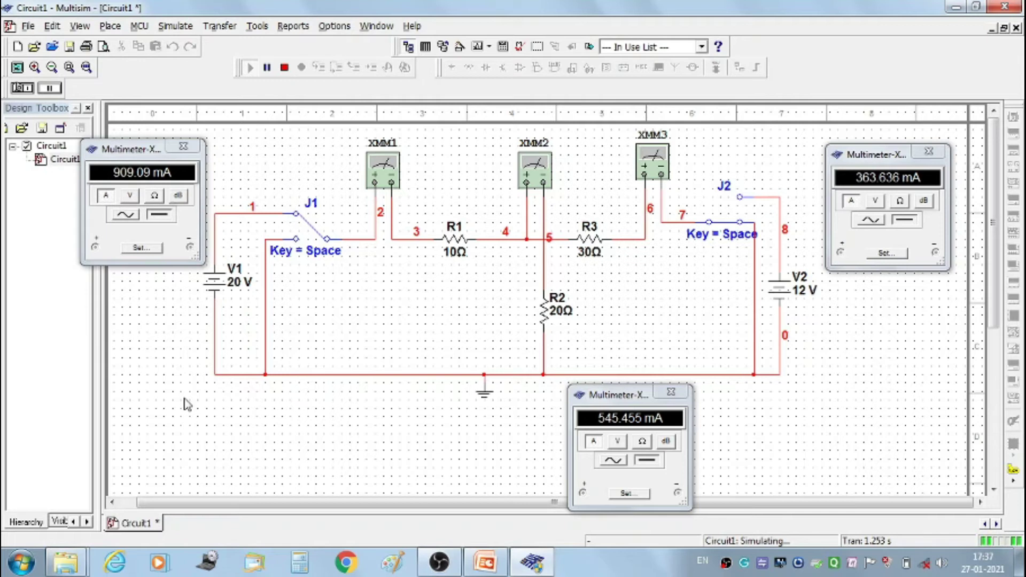
pyautogui.click(609, 395)
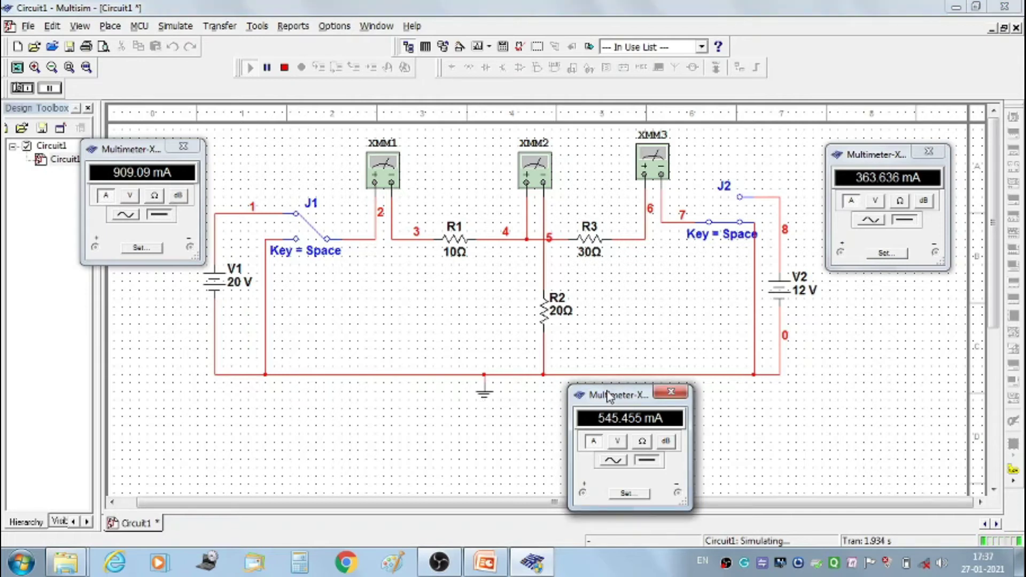
pyautogui.click(882, 159)
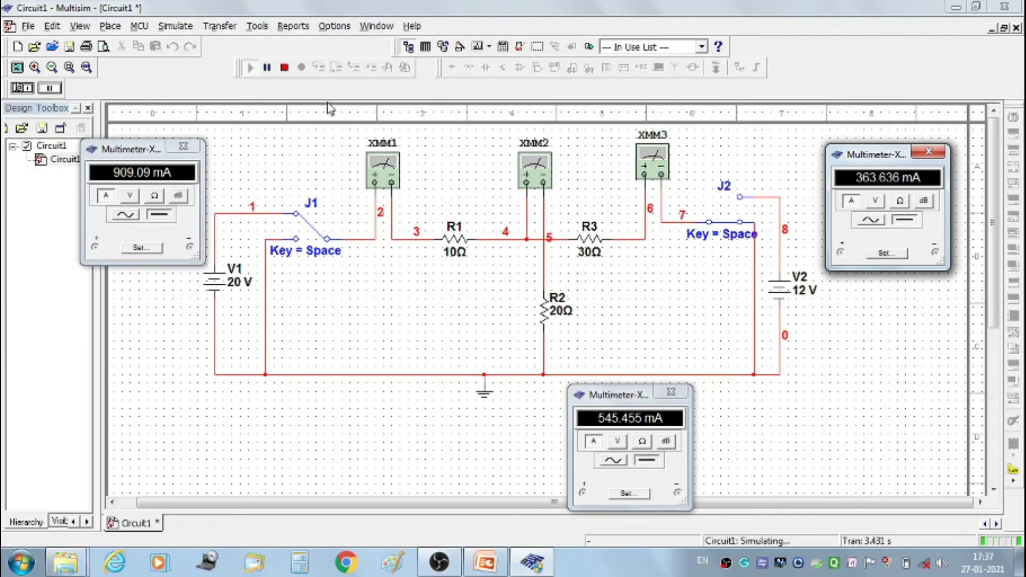
pyautogui.click(285, 68)
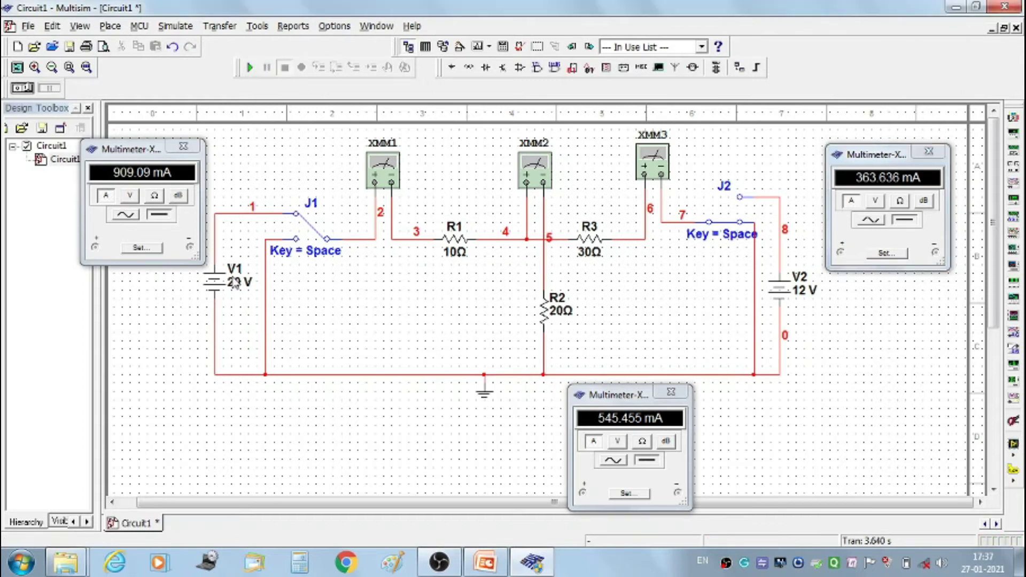
# Change source V1's voltage from 20 V to 30 V
pyautogui.doubleClick(234, 279)
pyautogui.doubleClick(524, 176)
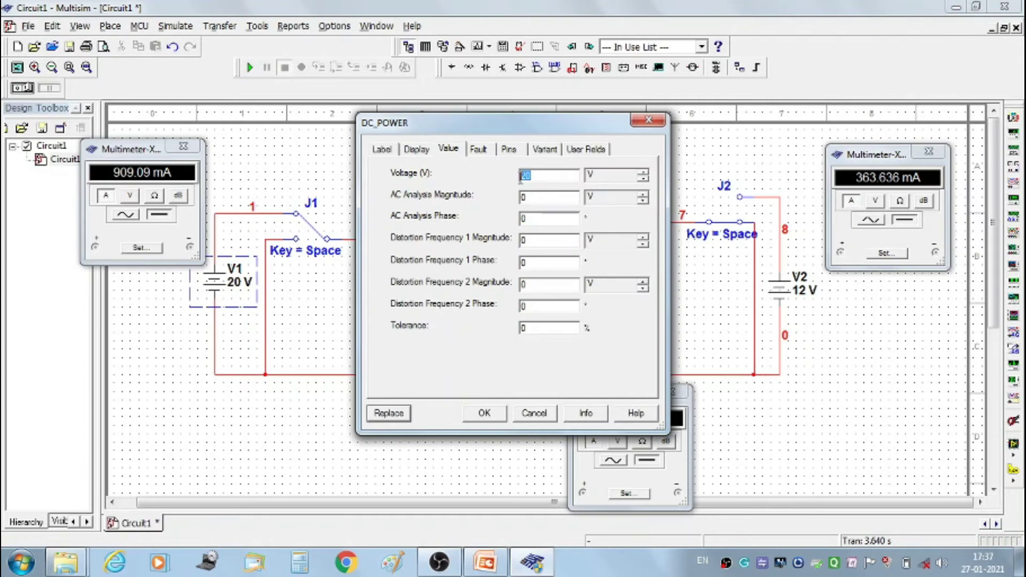
pyautogui.write('30')
pyautogui.click(485, 414)
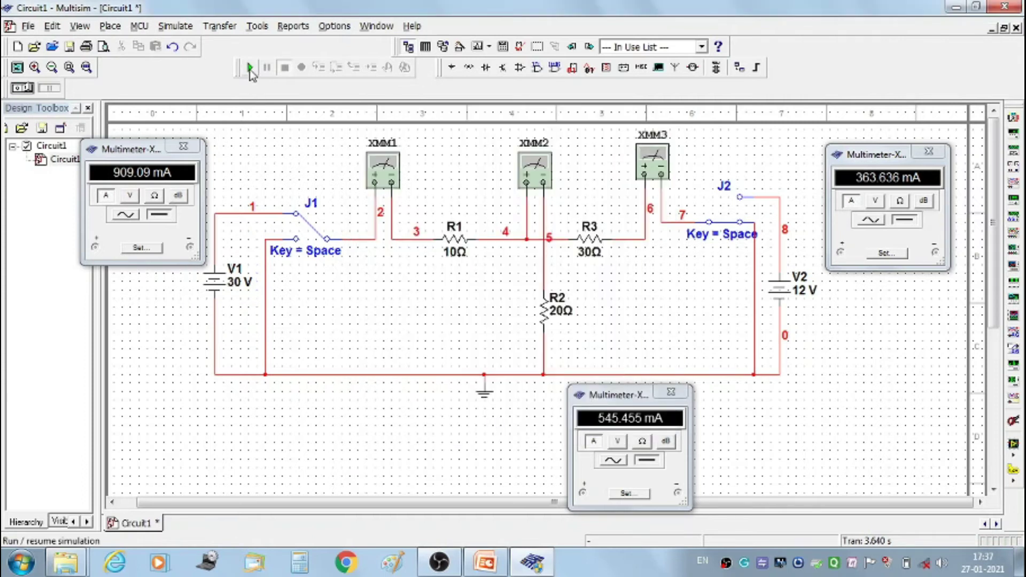
# Run the simulation, check XMM1–XMM3 (1.364 A, 818.183 mA, 545.455 mA), then stop it
pyautogui.click(249, 68)
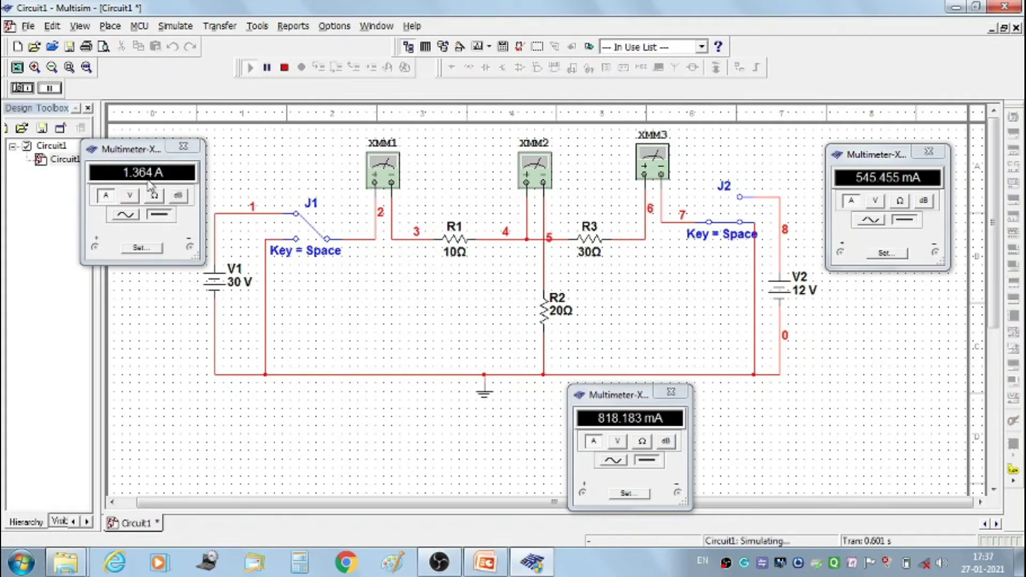
pyautogui.click(139, 142)
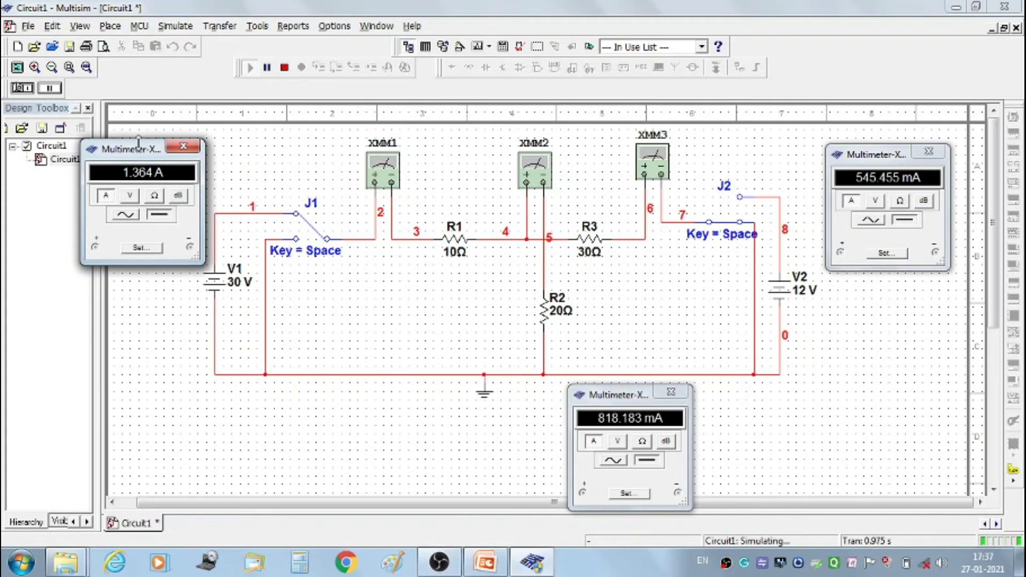
pyautogui.click(619, 398)
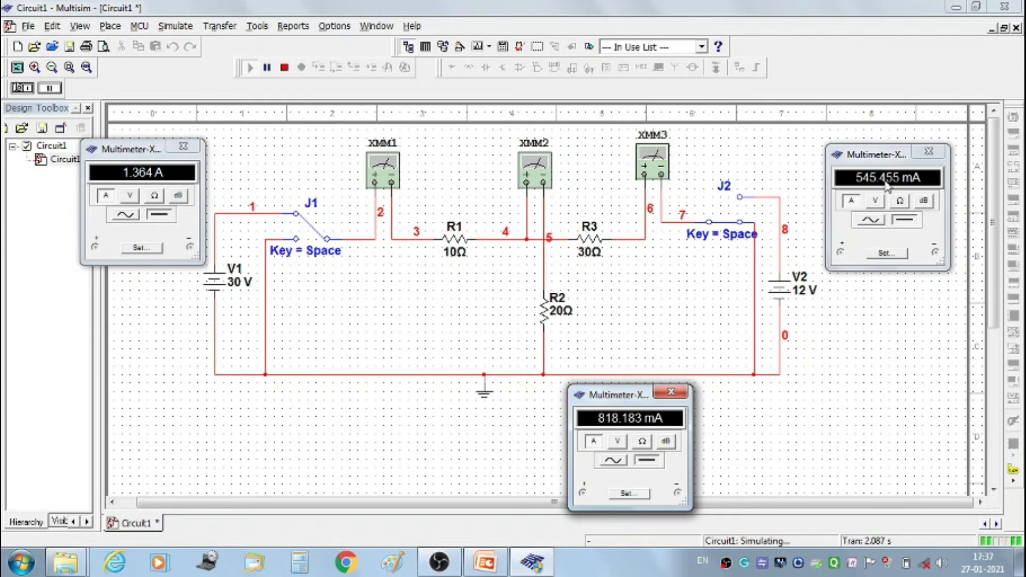
pyautogui.click(888, 158)
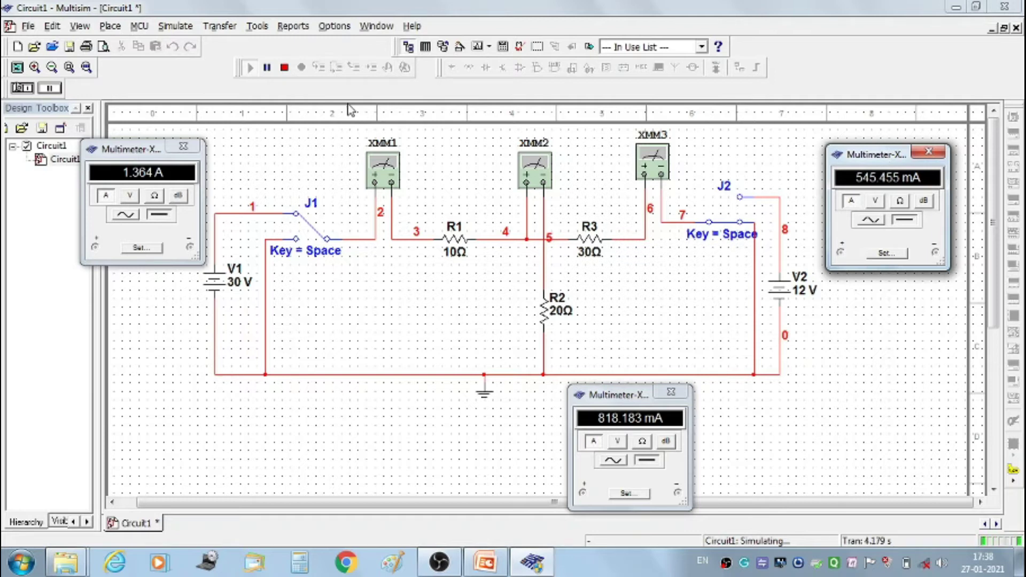
pyautogui.click(284, 69)
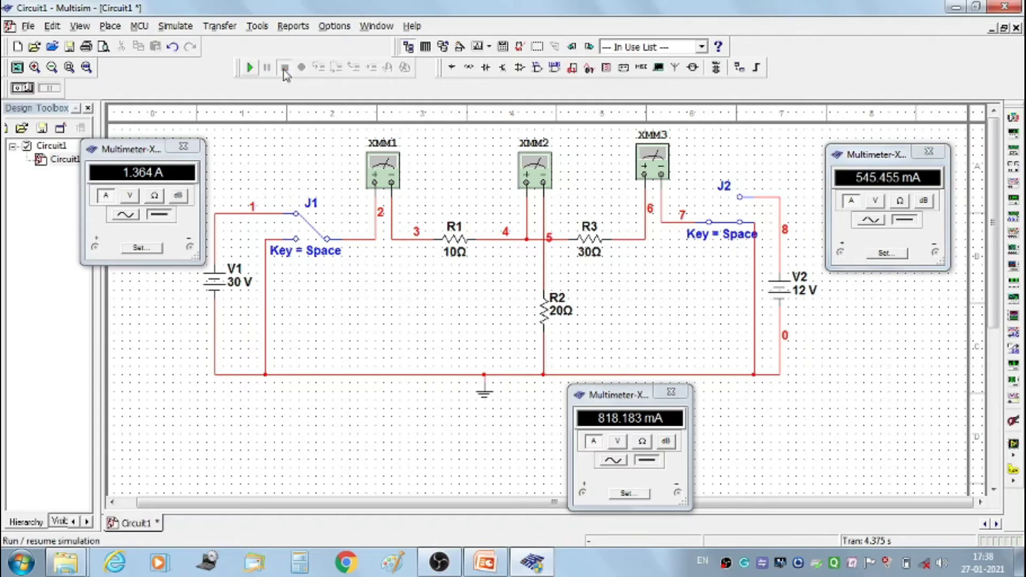
# Open switch J1 to drop V1, close J2 to connect the 12 V V2, and simulate
pyautogui.click(310, 230)
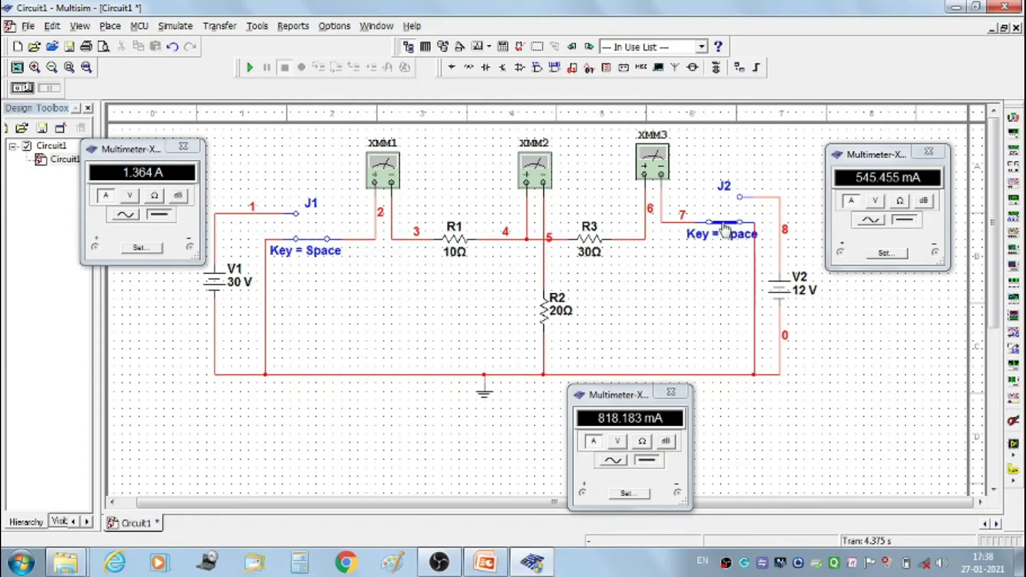
pyautogui.click(725, 230)
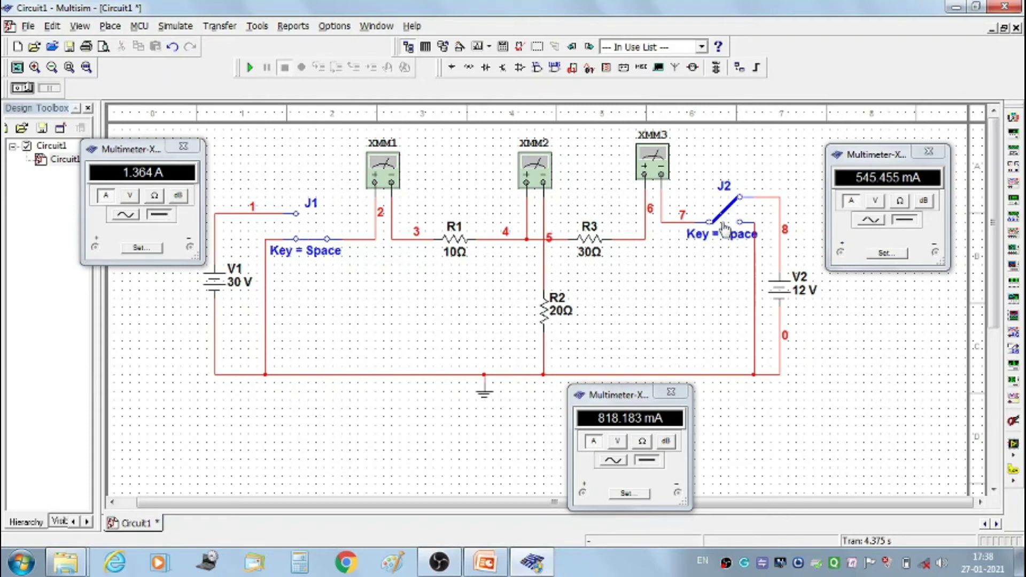
pyautogui.click(250, 69)
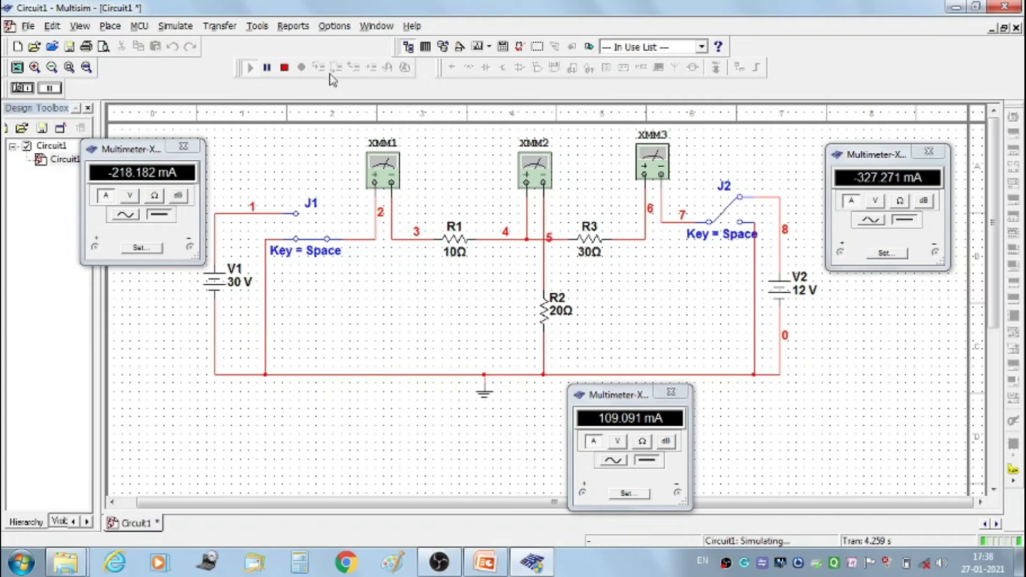
# Stop the simulation and change source V2's voltage from 12 V to 25 V
pyautogui.click(286, 68)
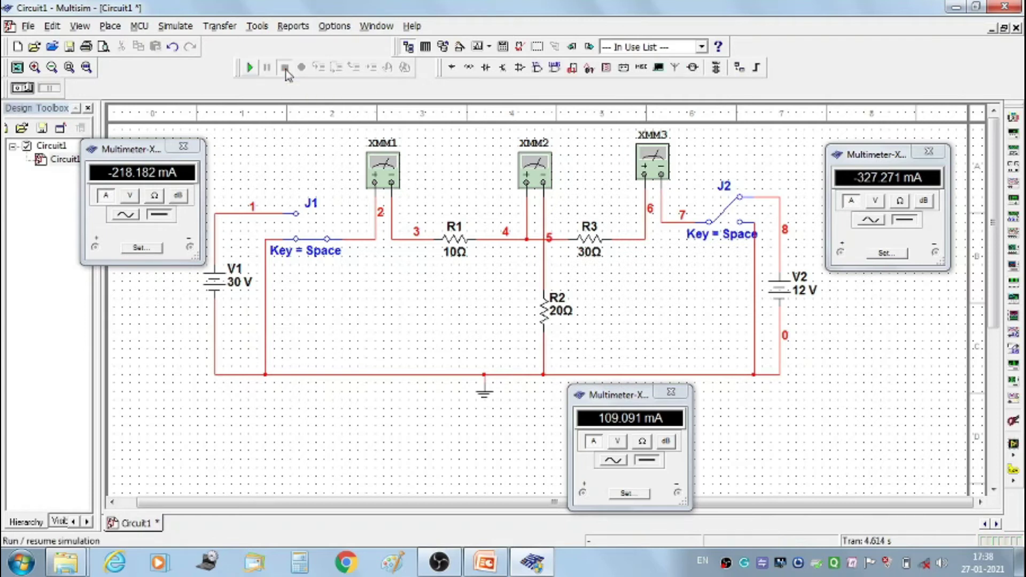
pyautogui.doubleClick(801, 294)
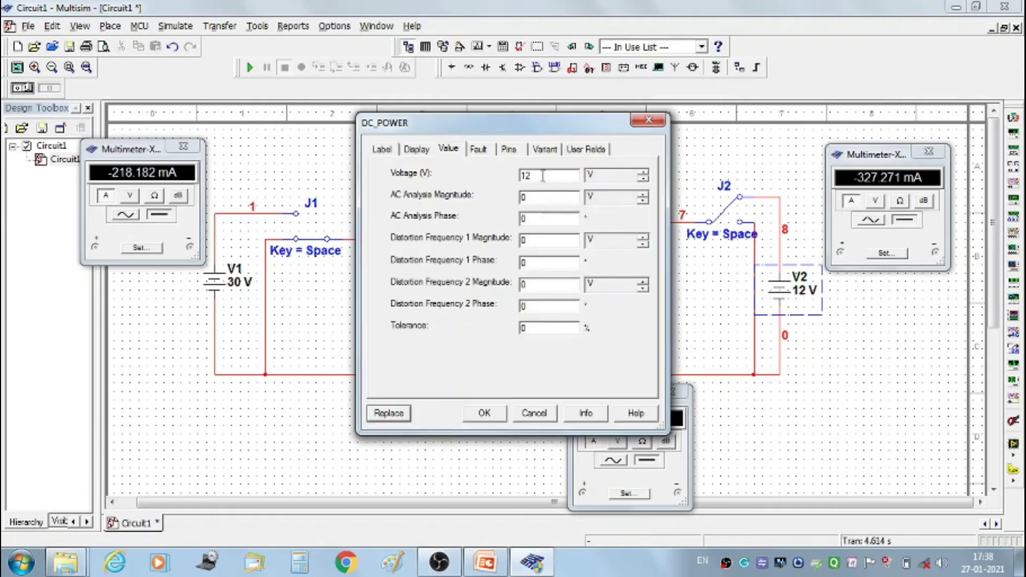
pyautogui.moveTo(543, 176); pyautogui.dragTo(518, 179)
pyautogui.write('25')
pyautogui.click(483, 415)
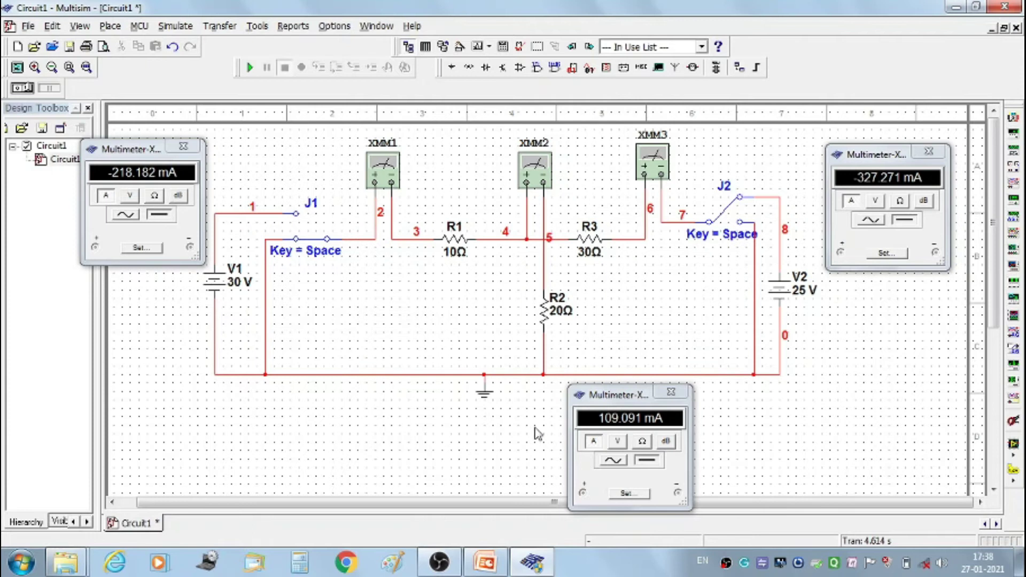
# Re-run the simulation, check the XMM2 and XMM3 ammeter readings, then stop it
pyautogui.click(250, 68)
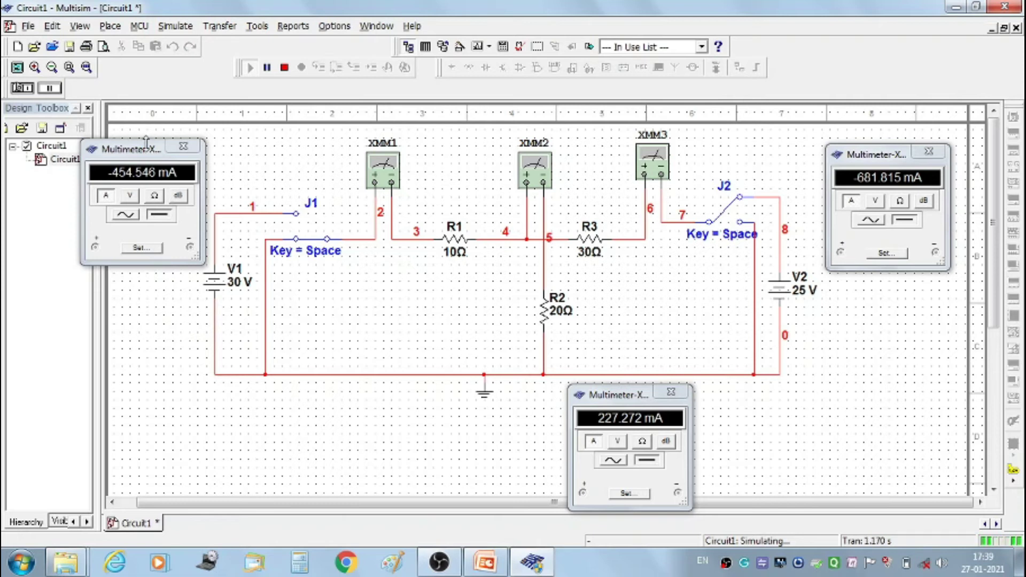
pyautogui.click(609, 401)
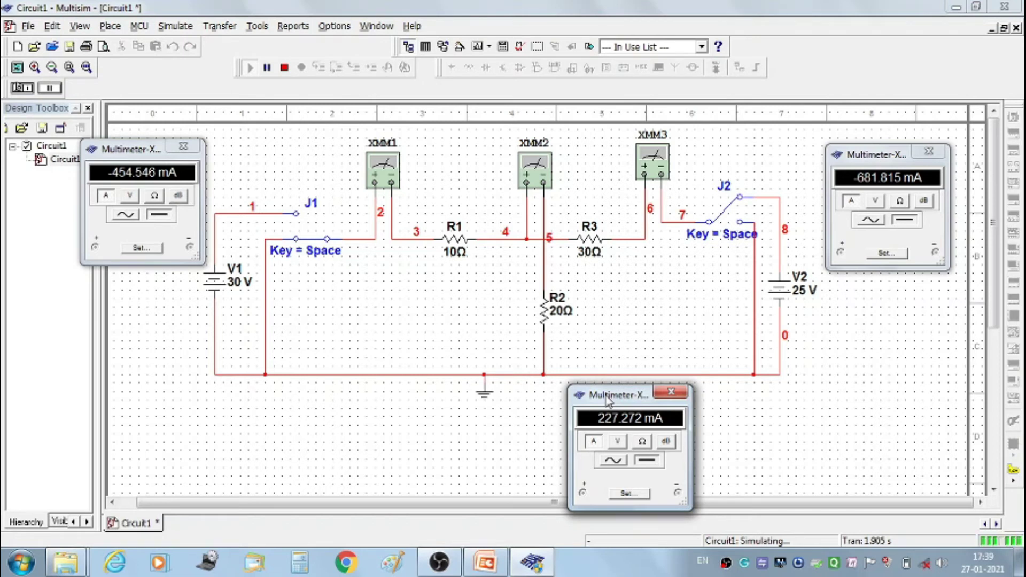
pyautogui.click(876, 156)
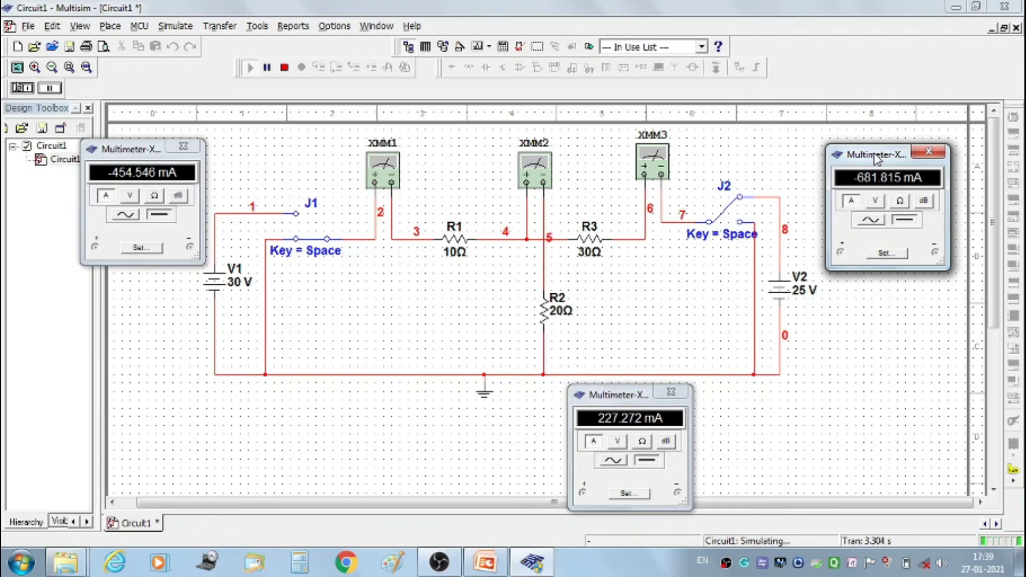
pyautogui.click(284, 67)
# Set source V2's voltage to 35 V
pyautogui.doubleClick(797, 289)
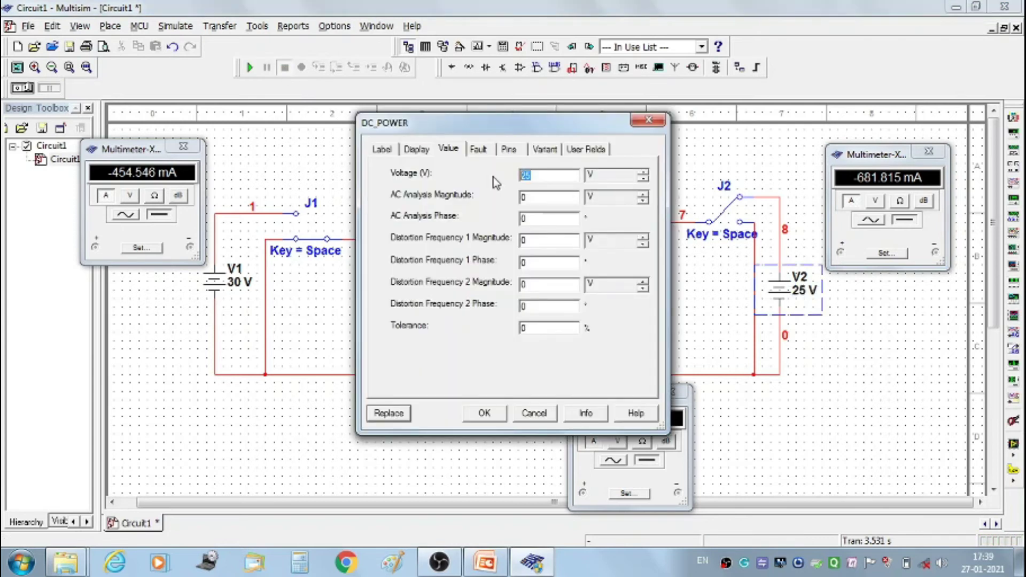
pyautogui.write('25')
pyautogui.click(486, 417)
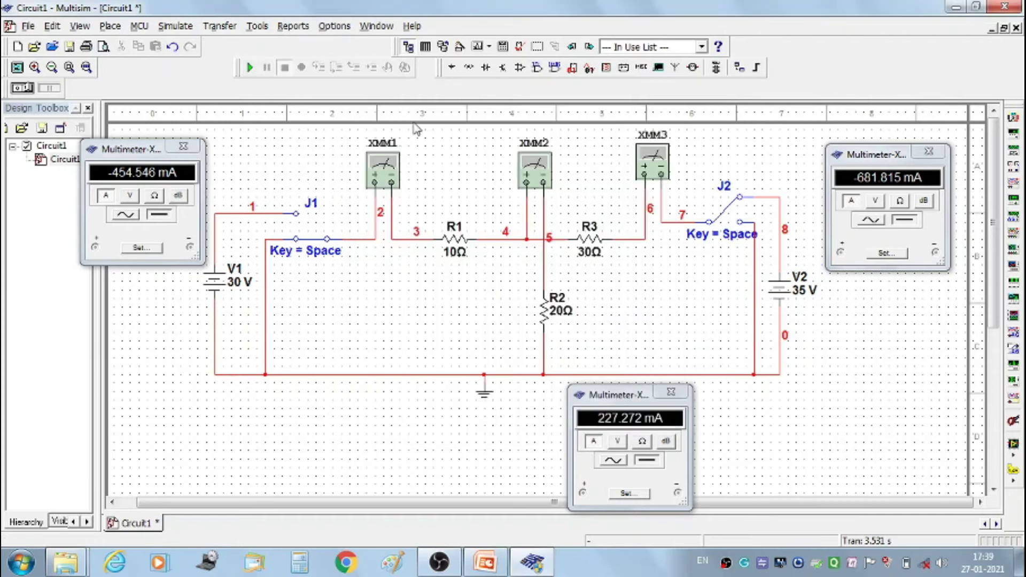
# Run the simulation and check XMM1–XMM3: -636.364, 318.182 and -954.543 mA
pyautogui.click(250, 68)
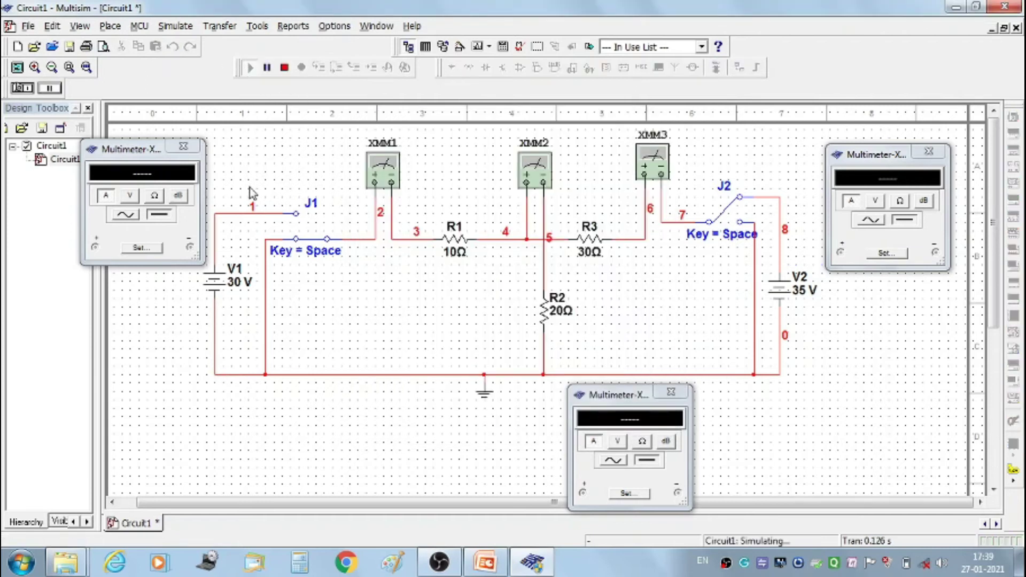
pyautogui.click(144, 154)
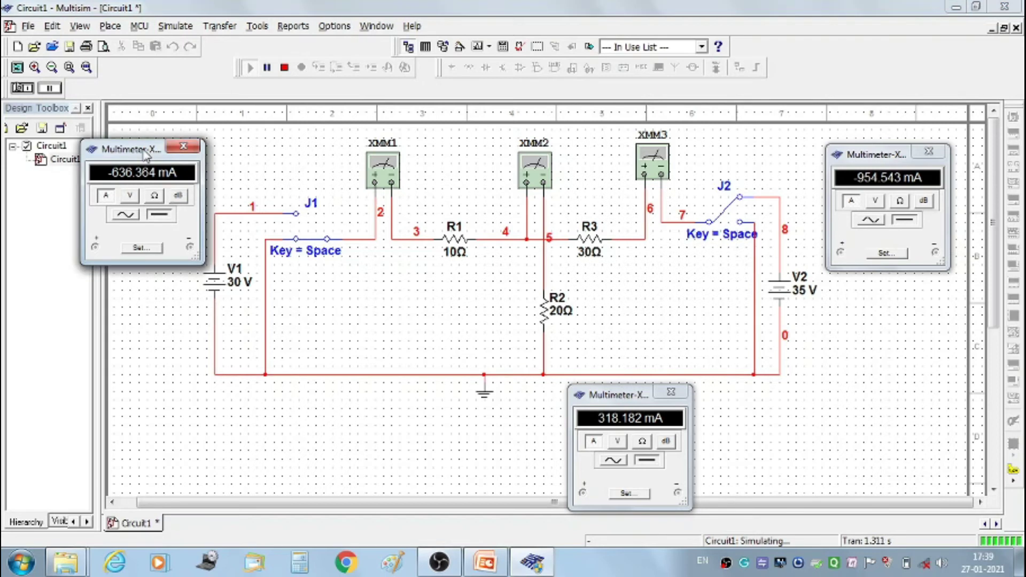
pyautogui.click(638, 396)
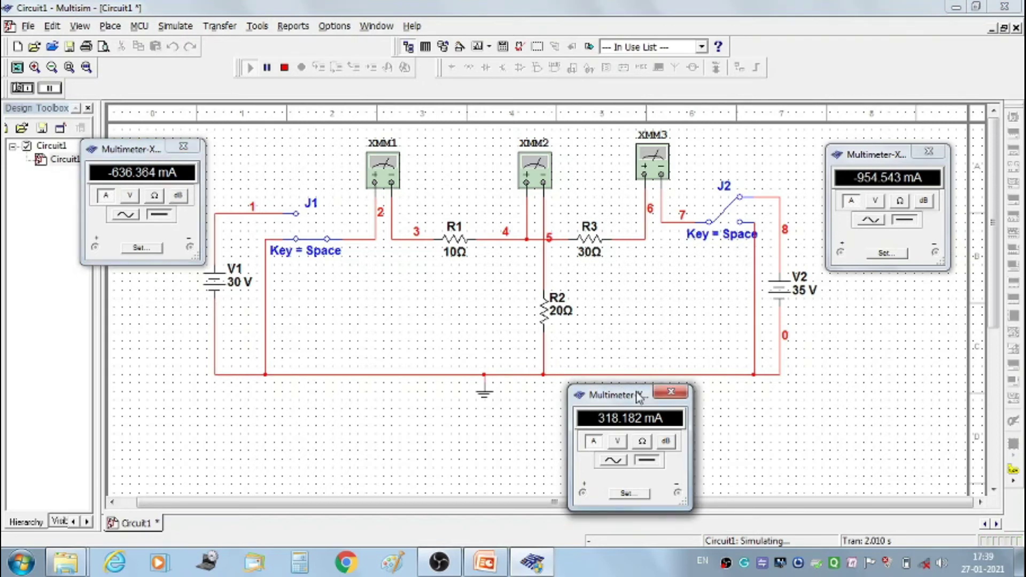
pyautogui.click(879, 146)
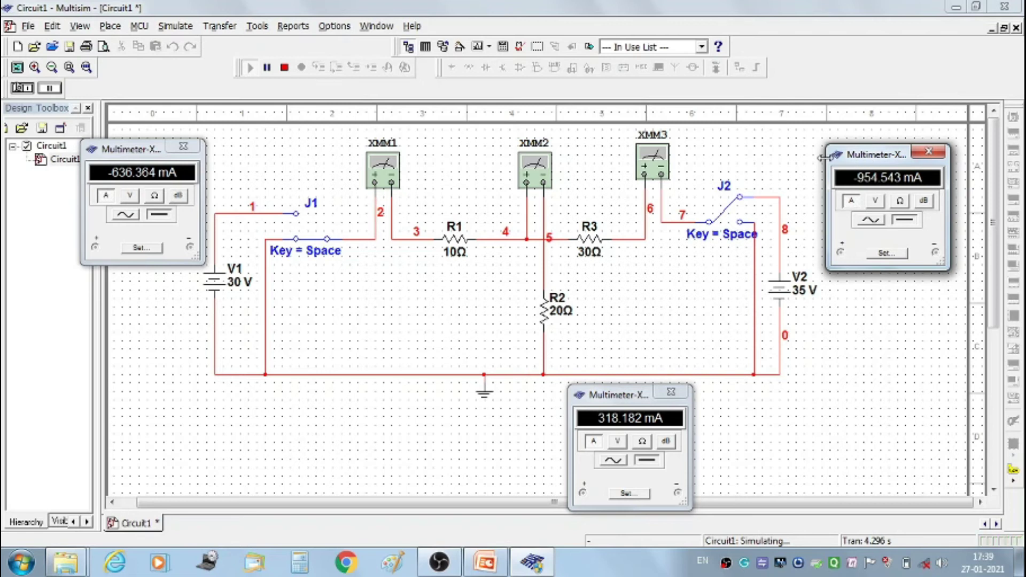
pyautogui.click(386, 129)
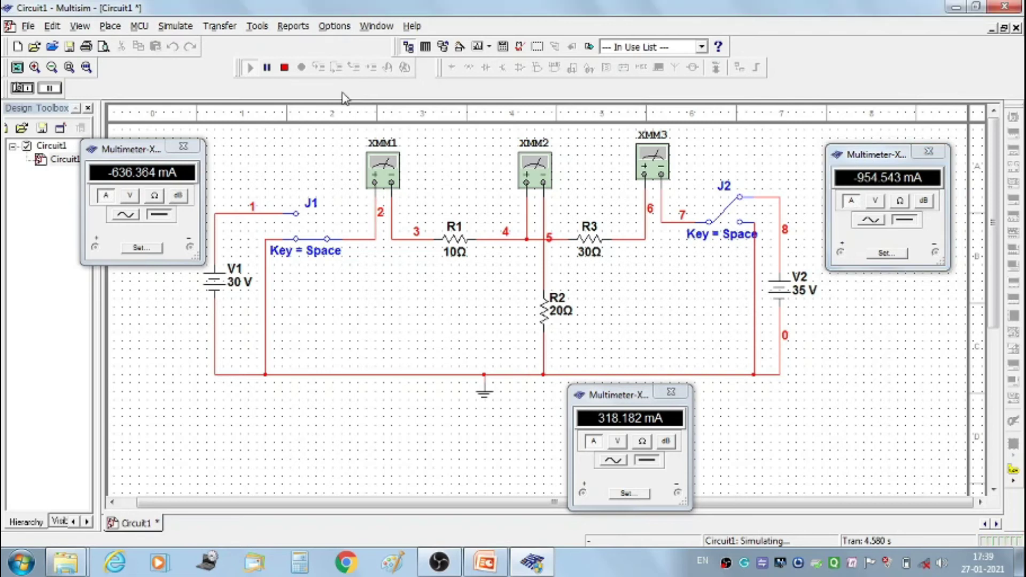
# Stop the simulation, toggle switch J1, and set battery V1 to 10 V
pyautogui.click(284, 68)
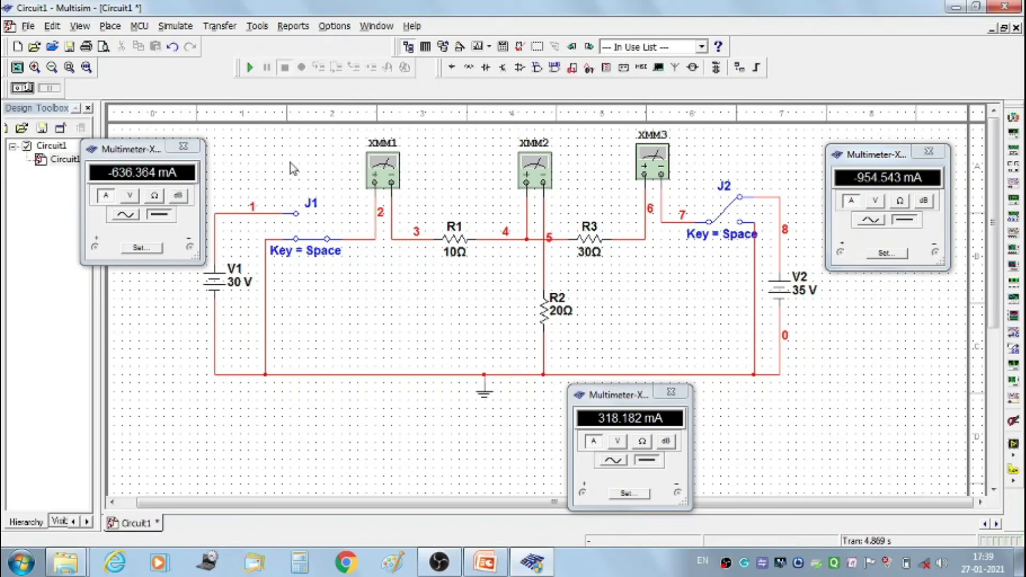
pyautogui.click(313, 247)
pyautogui.doubleClick(238, 292)
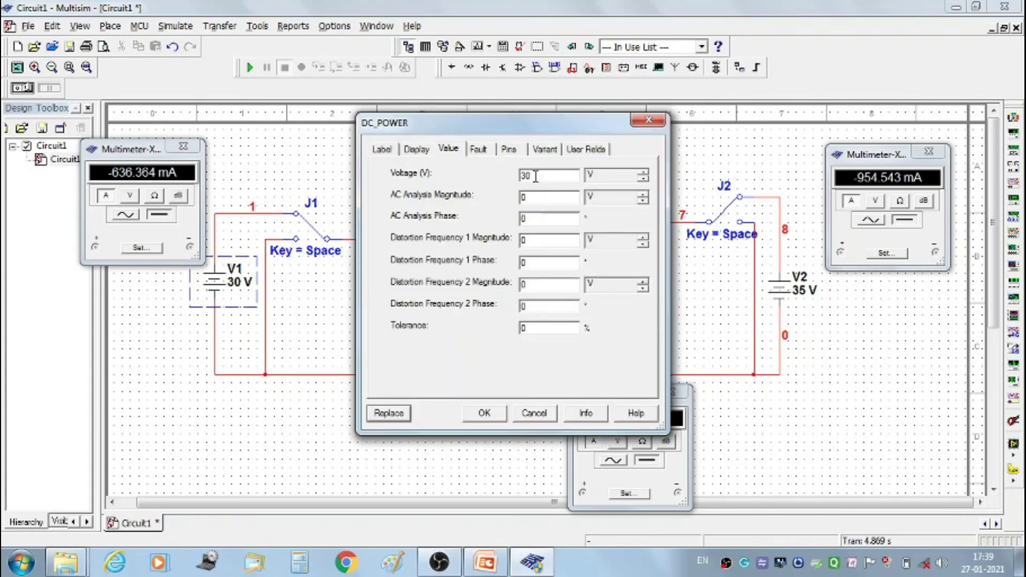
pyautogui.moveTo(533, 176); pyautogui.dragTo(522, 181)
pyautogui.press('BackSpace')
pyautogui.write('12')
pyautogui.click(485, 413)
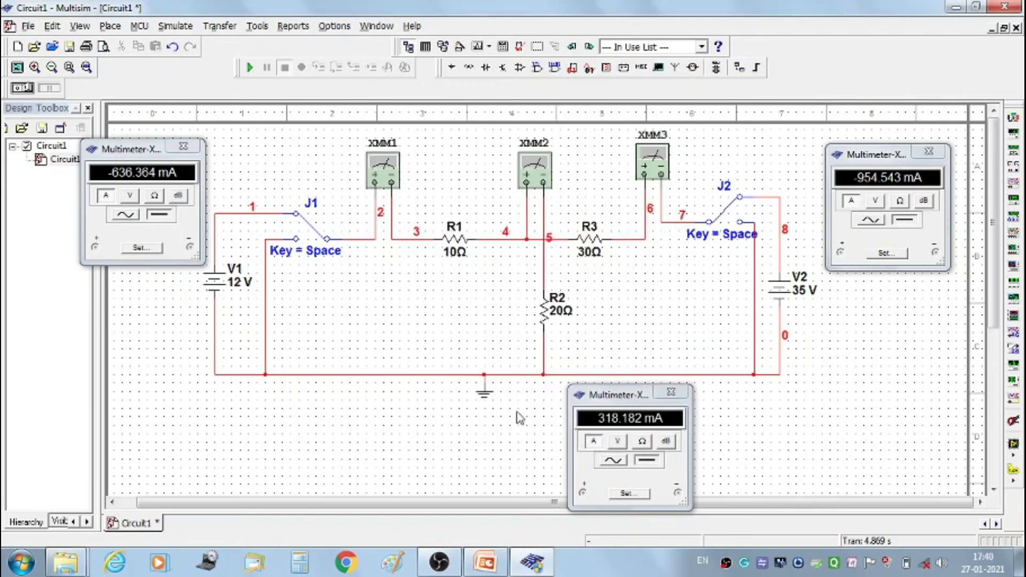
pyautogui.doubleClick(805, 294)
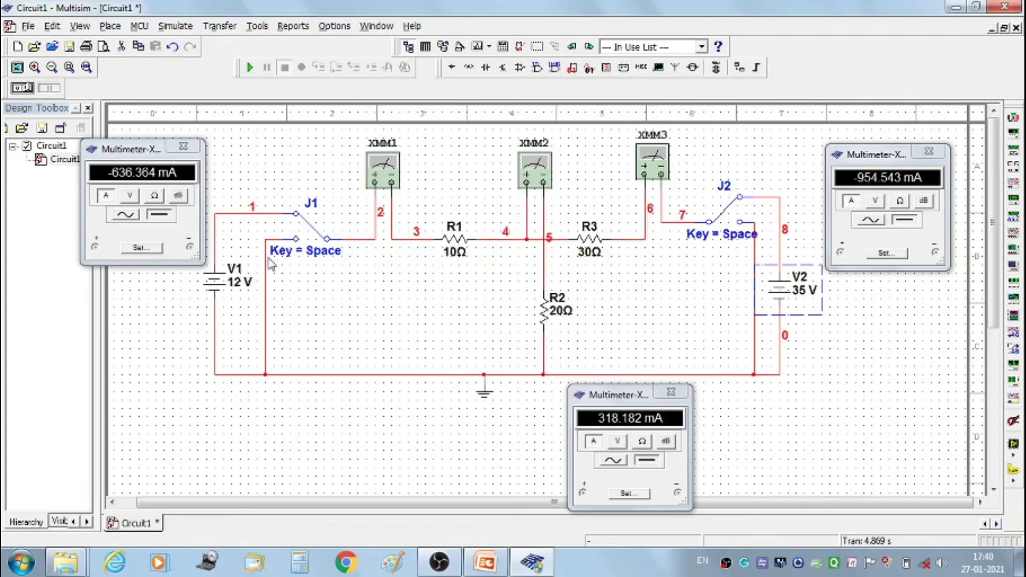
pyautogui.click(648, 121)
pyautogui.doubleClick(240, 286)
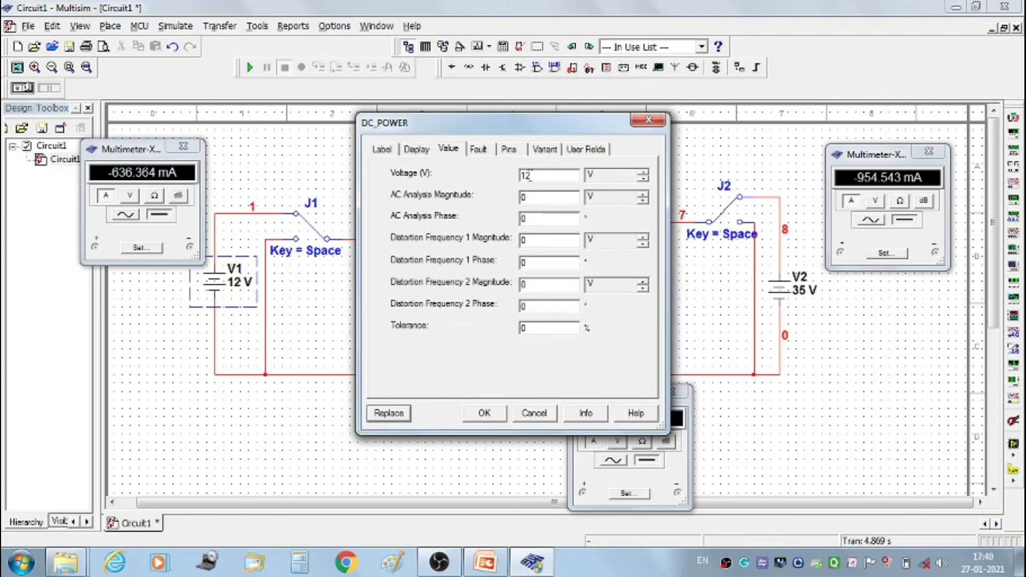
pyautogui.write('10')
pyautogui.click(485, 413)
# Change battery V2's voltage from 35 V to 12 V
pyautogui.doubleClick(780, 289)
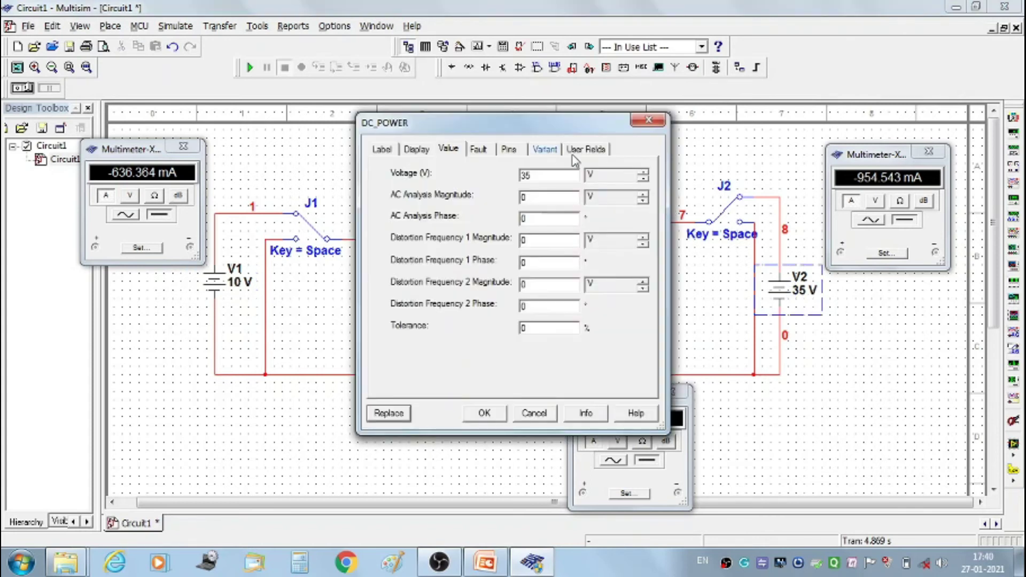
pyautogui.click(553, 177)
pyautogui.doubleClick(552, 177)
pyautogui.write('12')
pyautogui.click(484, 413)
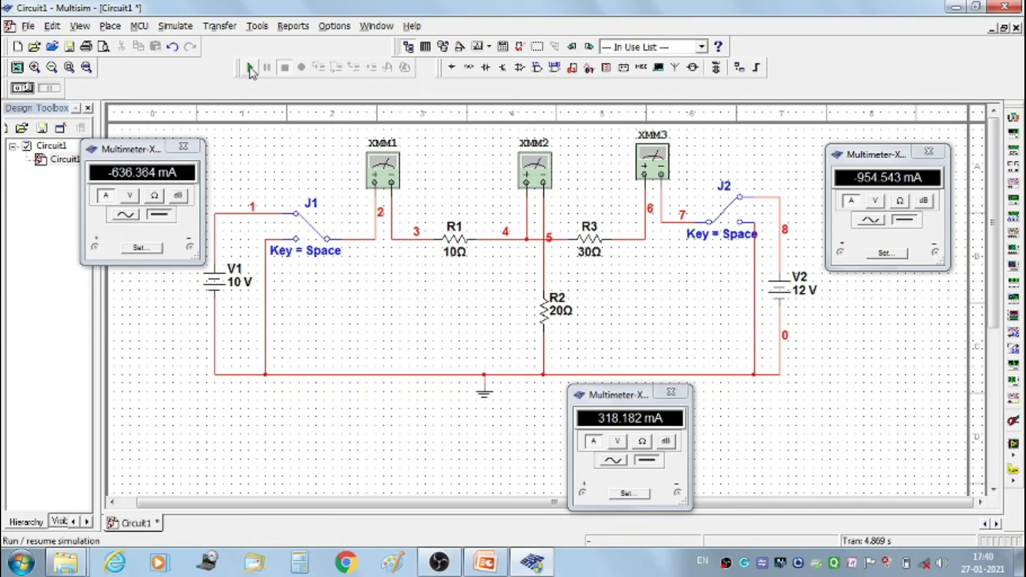
# Run the simulation, check the 381.818 mA and -145.452 mA meters, then stop it
pyautogui.click(252, 68)
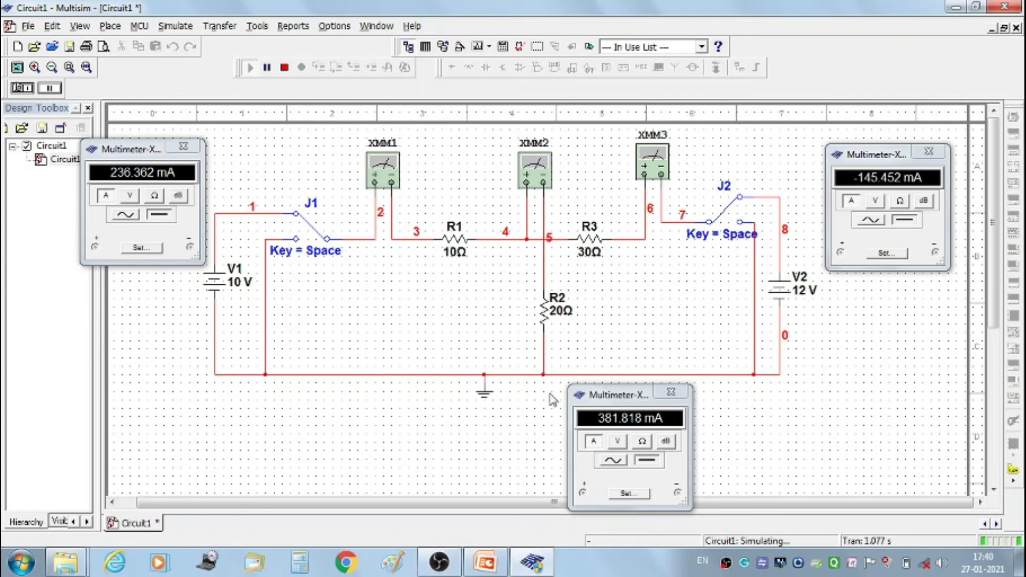
pyautogui.click(631, 388)
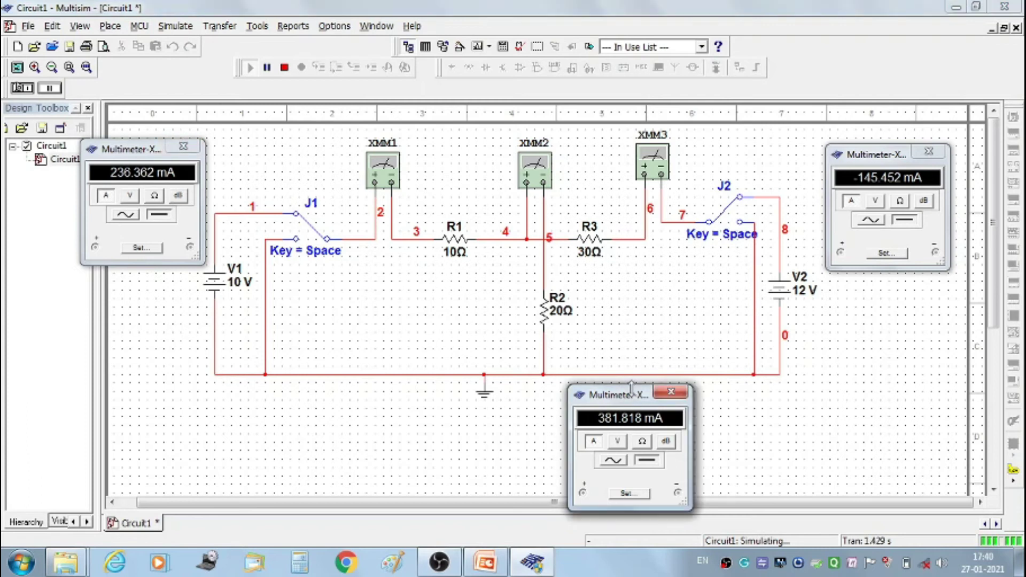
pyautogui.click(889, 158)
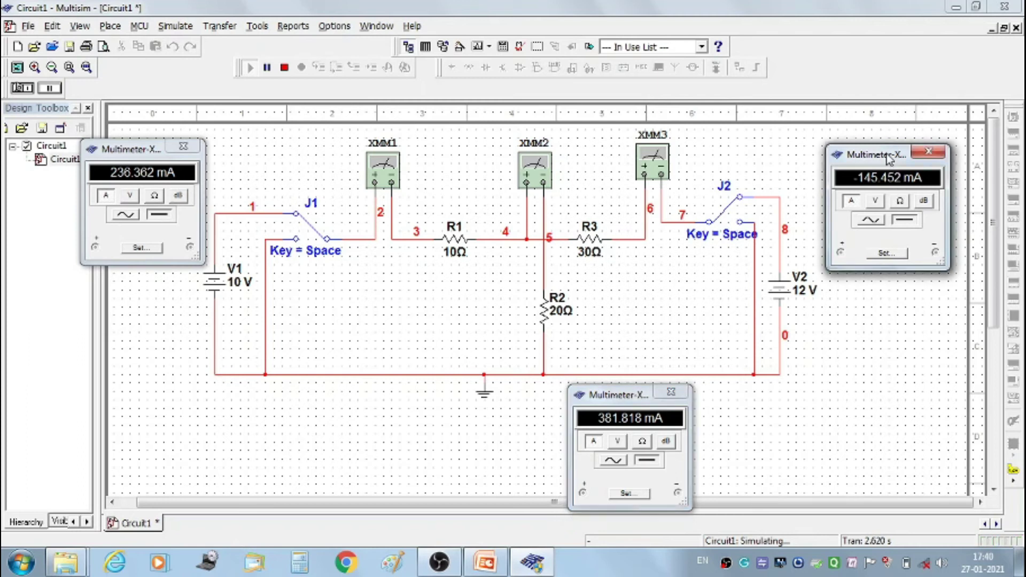
pyautogui.click(284, 68)
# Change battery V1's voltage from 10 V to 20 V
pyautogui.doubleClick(255, 281)
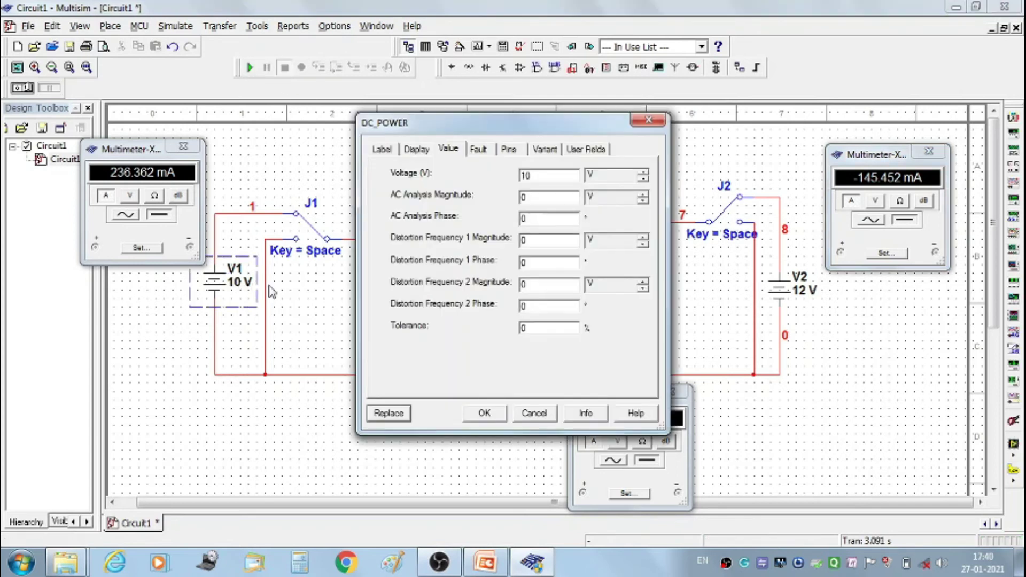
pyautogui.doubleClick(527, 177)
pyautogui.write('20')
pyautogui.click(478, 418)
# Change battery V2's voltage from 12 V to 25 V
pyautogui.doubleClick(798, 286)
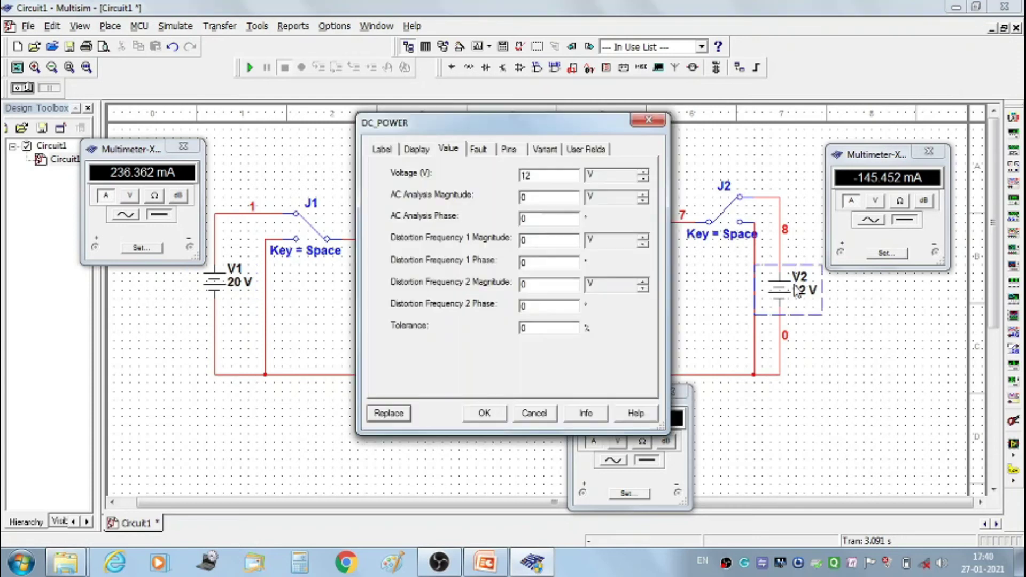
pyautogui.doubleClick(536, 177)
pyautogui.write('25')
pyautogui.click(484, 413)
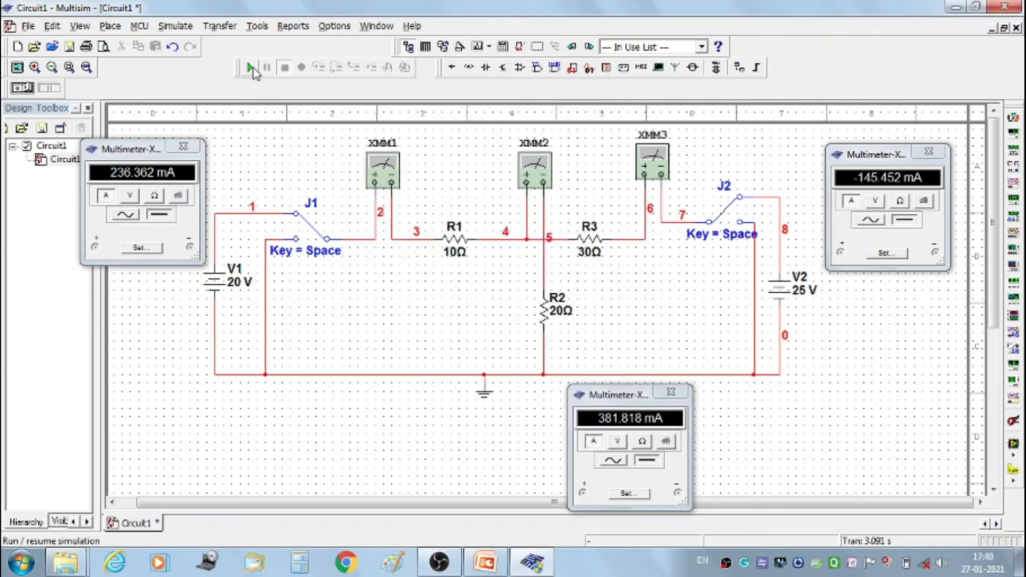
# Run the simulation and check the 772.728 mA and -318.177 mA meter readings
pyautogui.click(250, 68)
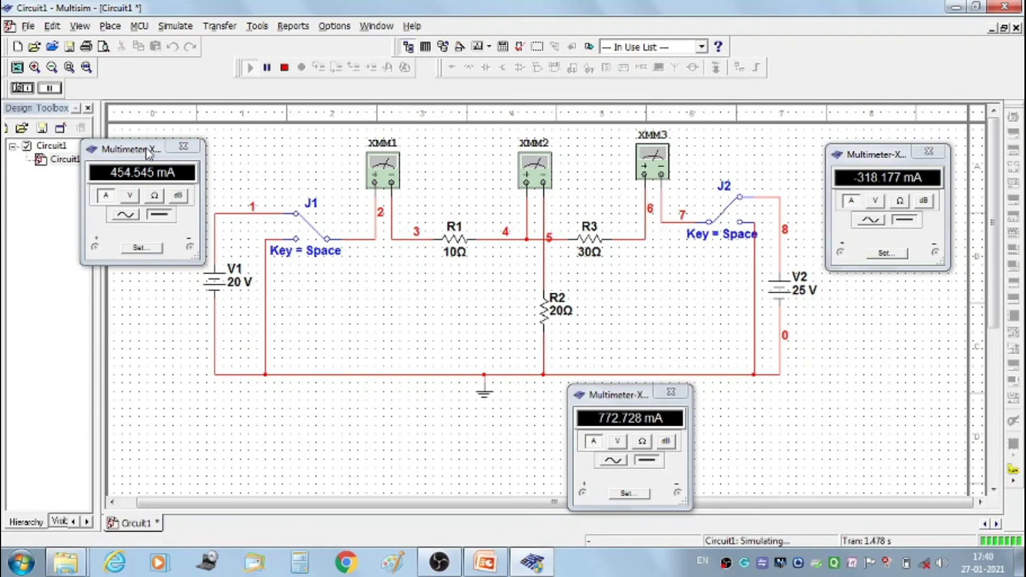
pyautogui.click(628, 401)
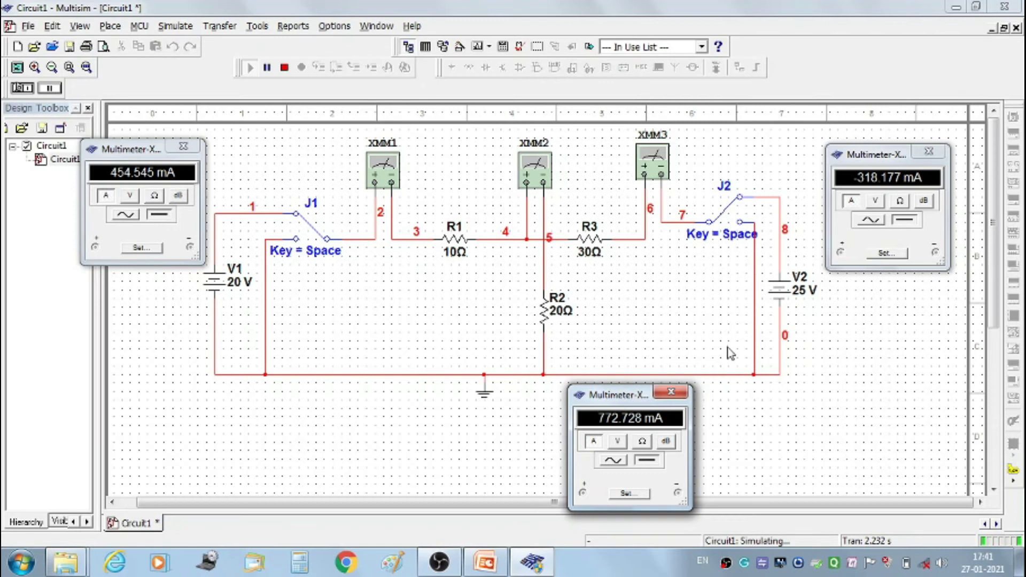
pyautogui.click(892, 156)
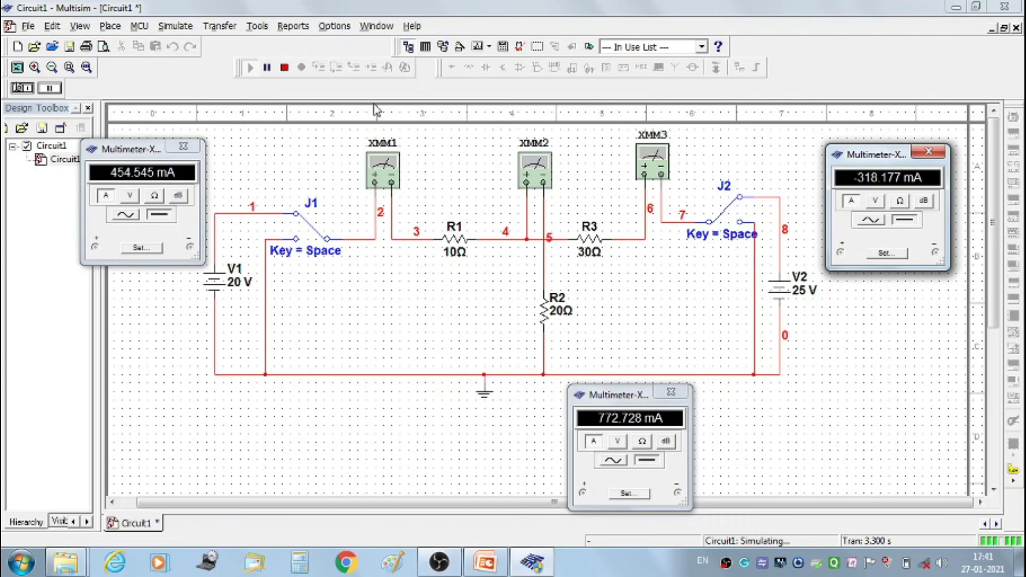
pyautogui.click(287, 68)
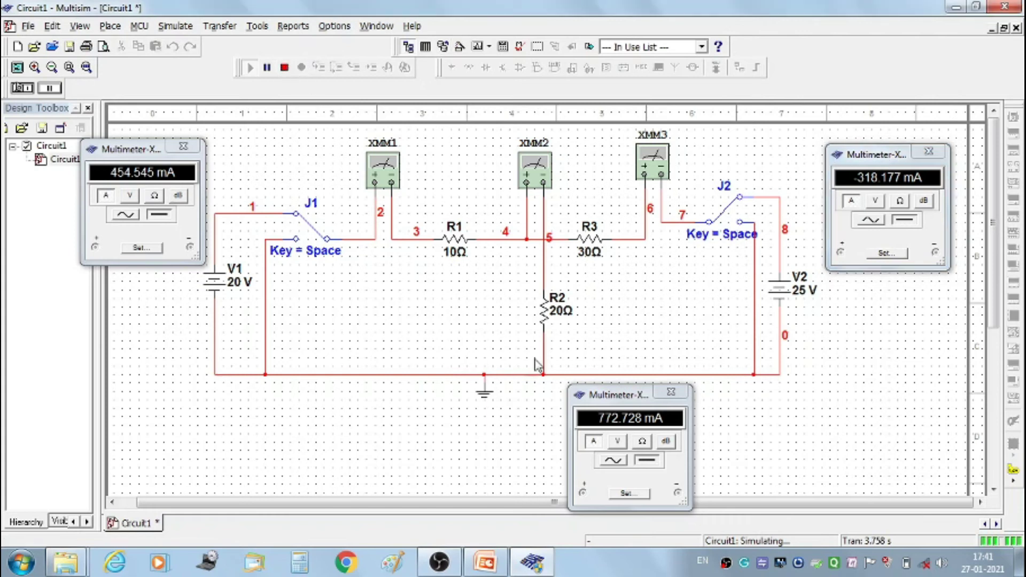
# Stop the simulation and set battery V1 to 30 V
pyautogui.click(284, 67)
pyautogui.doubleClick(236, 282)
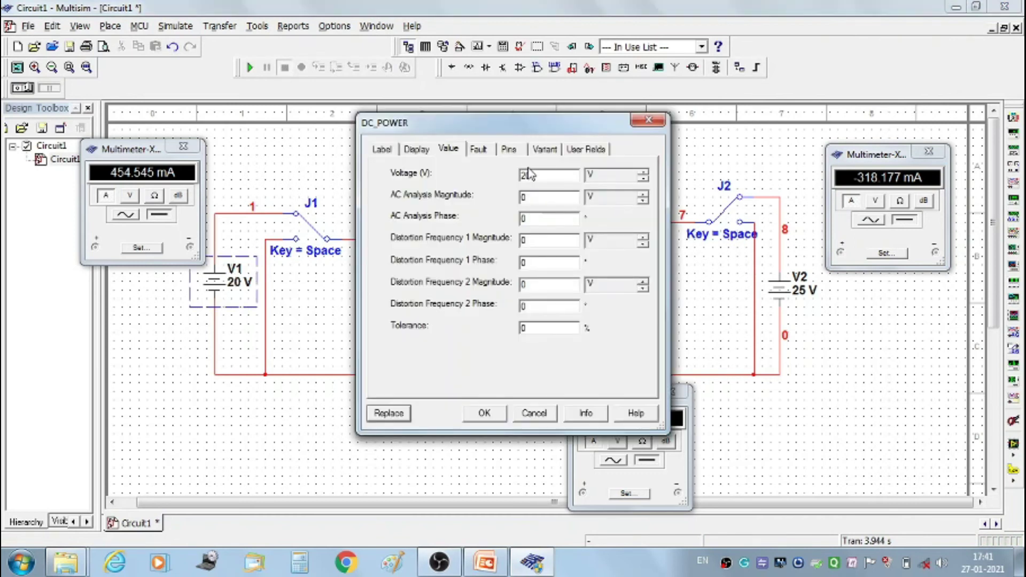
pyautogui.write('30')
pyautogui.click(485, 413)
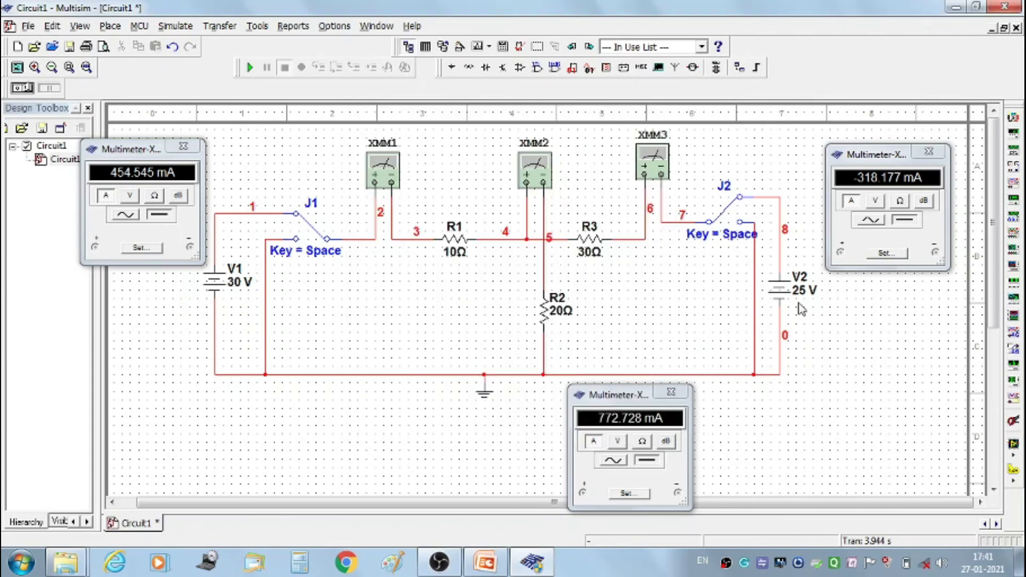
# Change battery V2's voltage from 25 V to 35 V
pyautogui.doubleClick(786, 291)
pyautogui.doubleClick(540, 175)
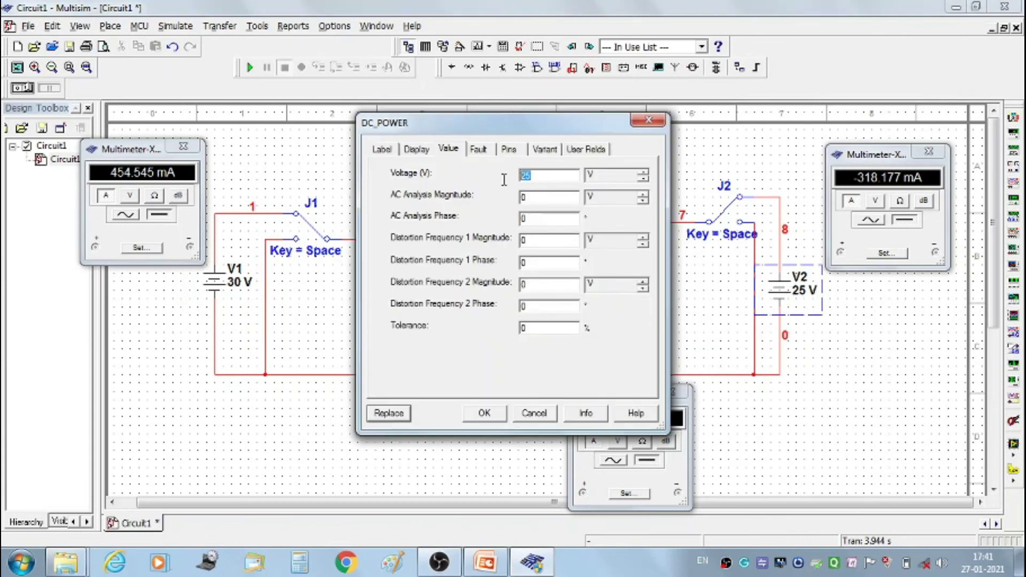
pyautogui.write('35')
pyautogui.click(484, 413)
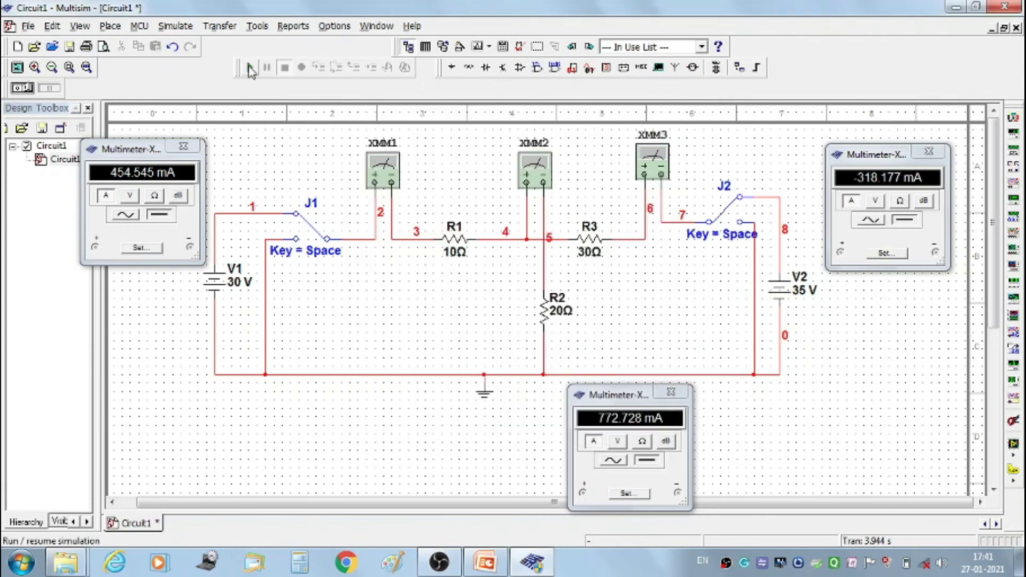
# Run the simulation and check the 1.136 A and -409.088 mA meter readings
pyautogui.click(249, 69)
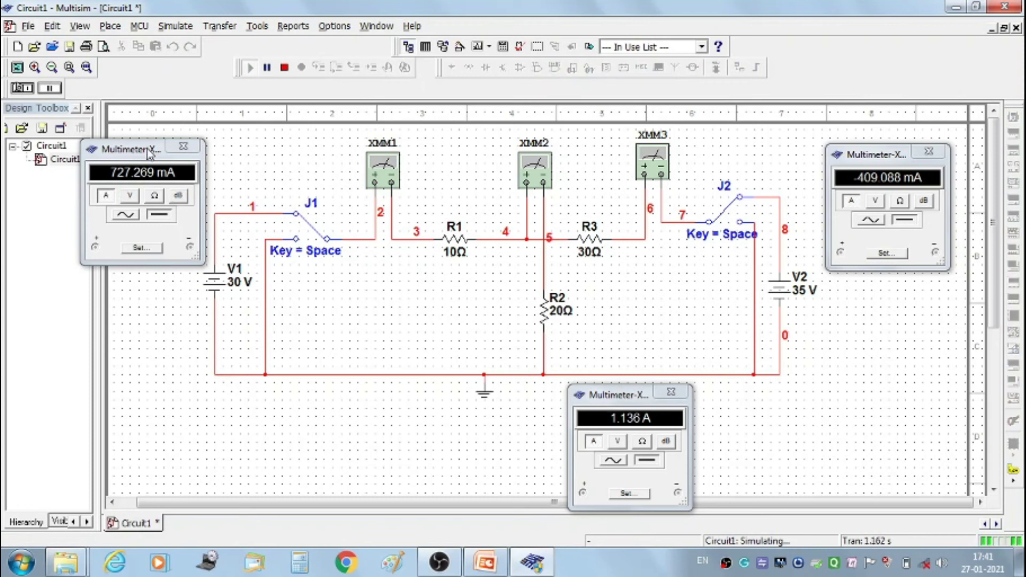
pyautogui.click(608, 388)
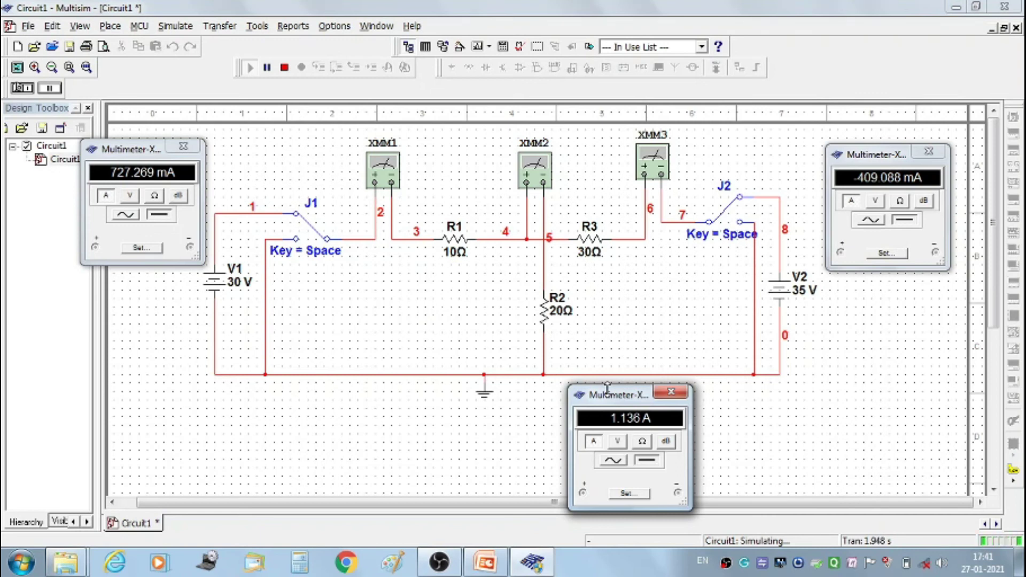
pyautogui.click(869, 156)
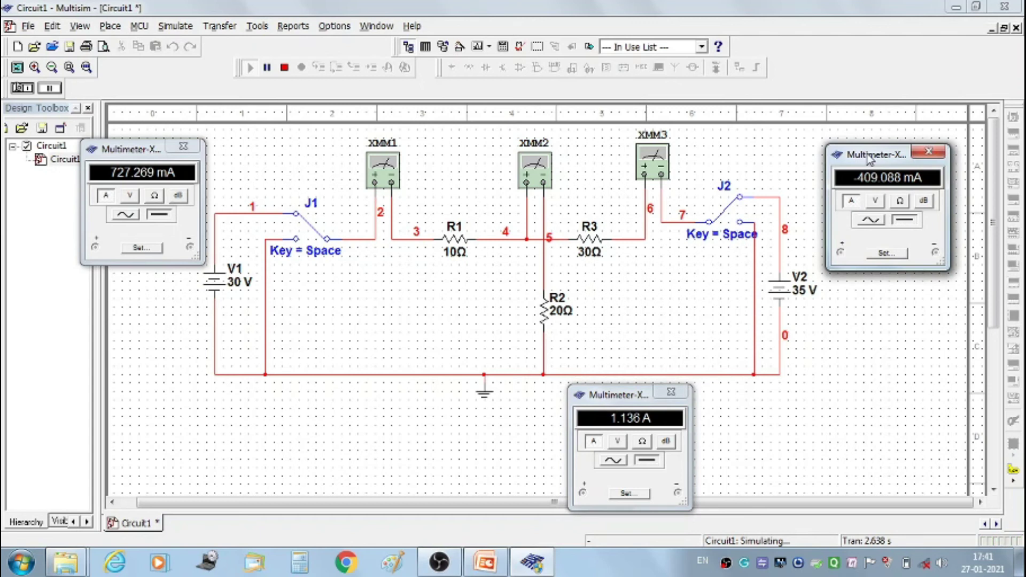